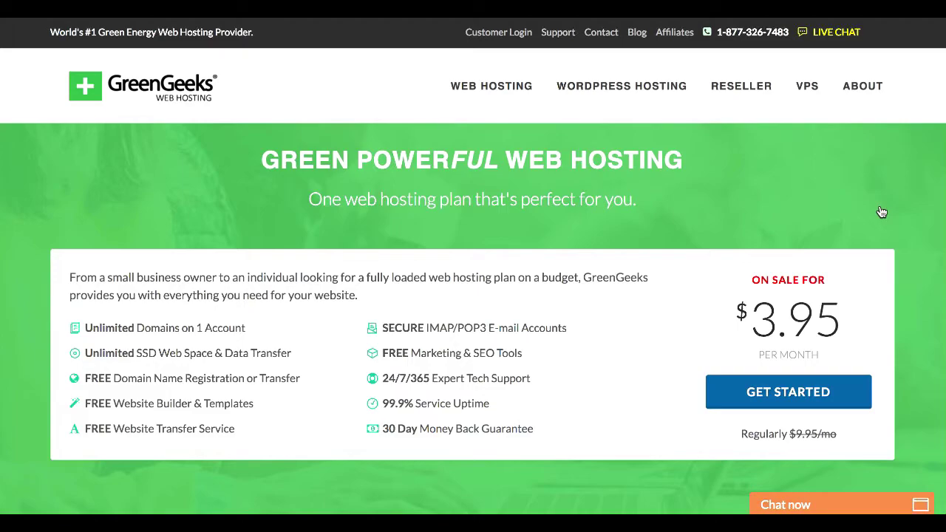
Browse GreenGeeks features and testimonials, then choose GET STARTED on the $3.95/month plan
scroll(882, 212, down, 15)
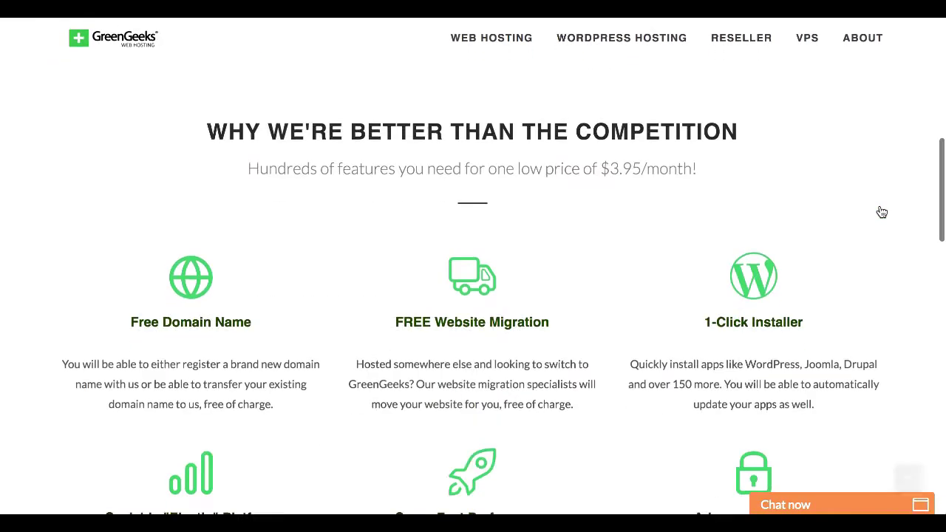
scroll(881, 212, up, 1)
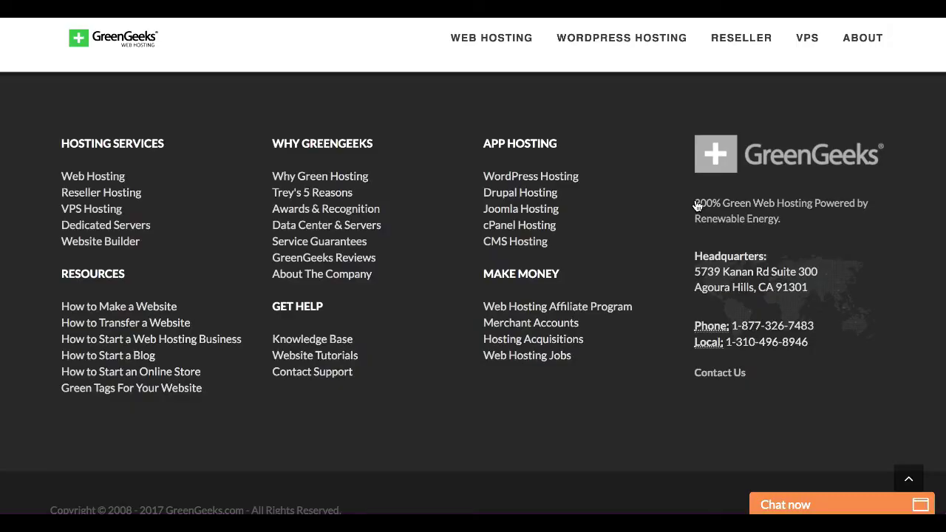
scroll(697, 206, down, 1)
scroll(696, 206, up, 15)
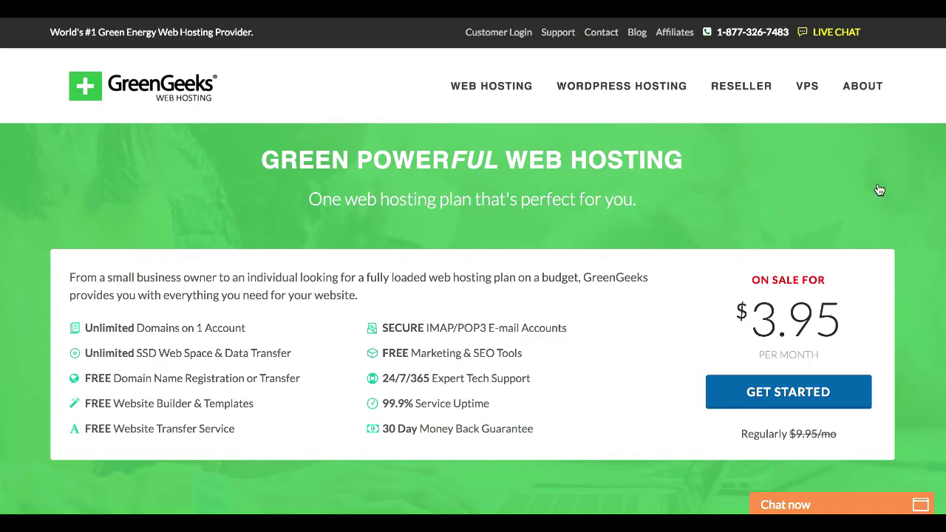
scroll(928, 204, down, 1)
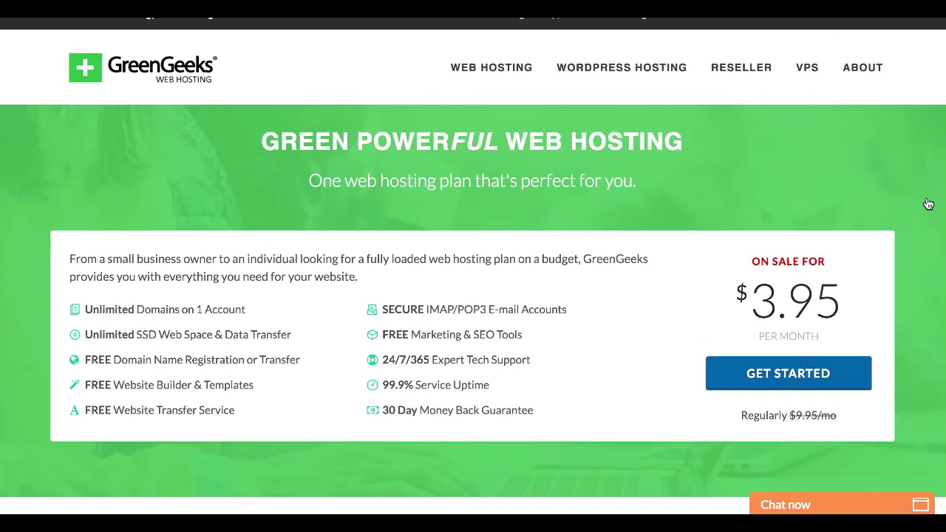
scroll(928, 204, down, 10)
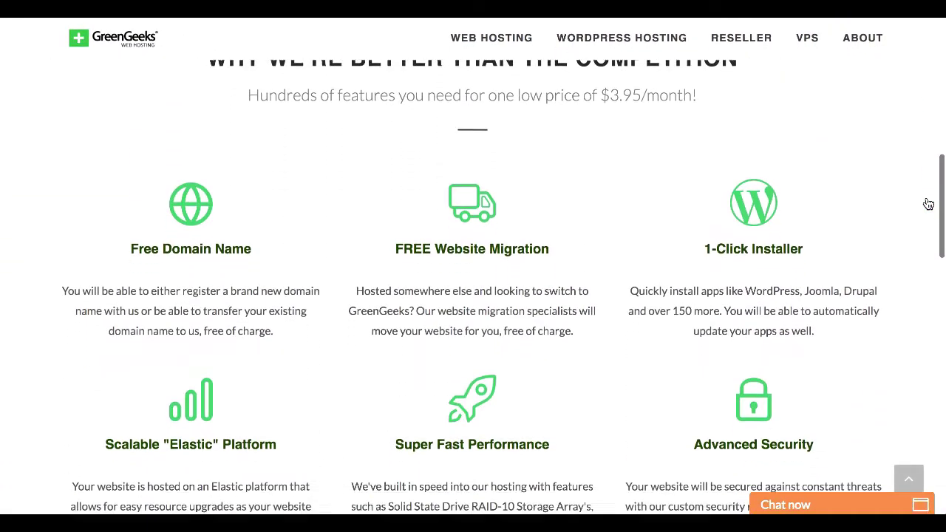
scroll(927, 204, down, 3)
scroll(929, 205, up, 2)
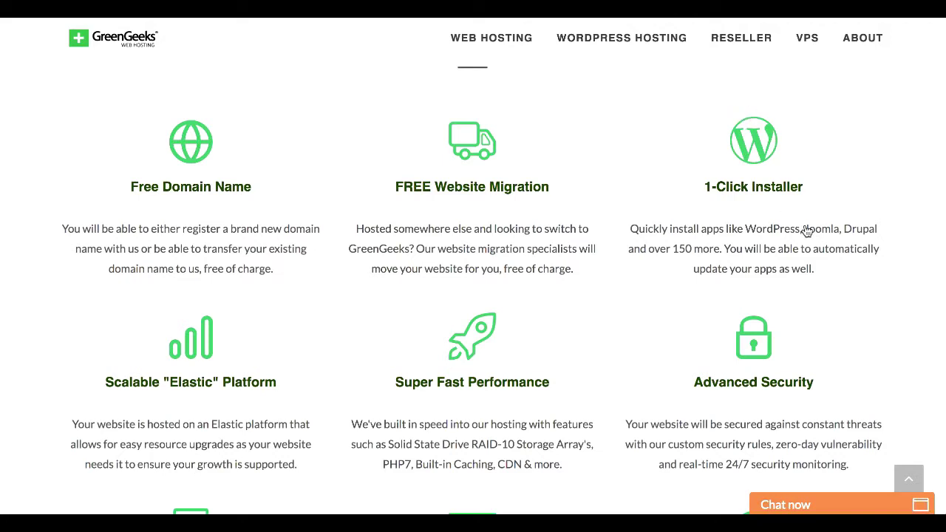
scroll(807, 231, down, 3)
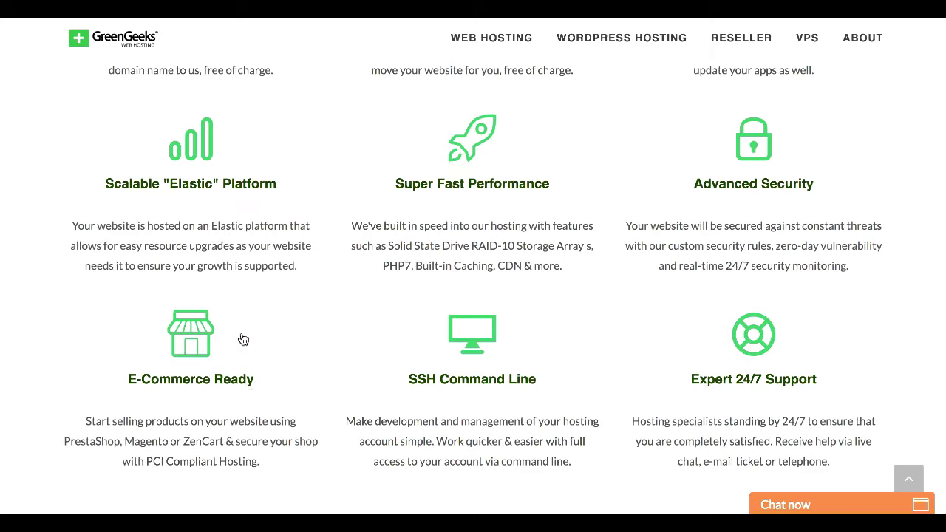
scroll(243, 339, down, 3)
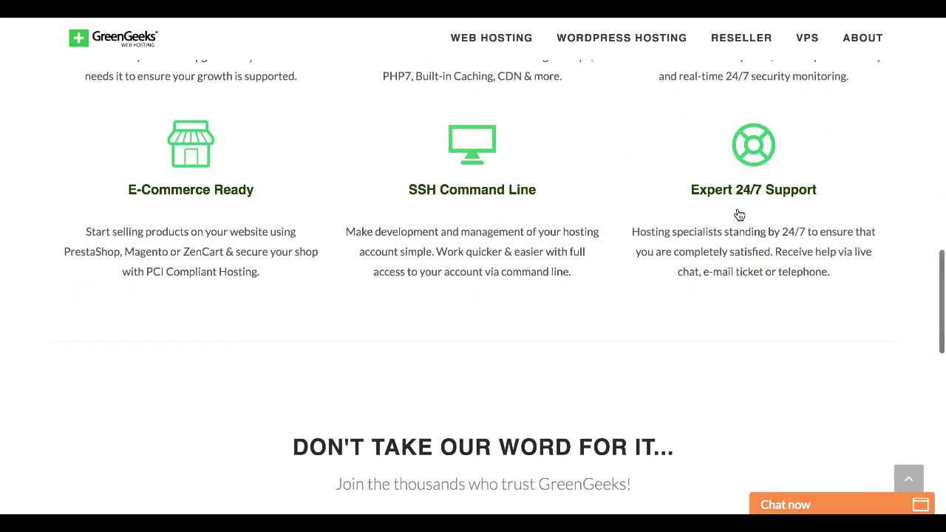
scroll(739, 214, down, 5)
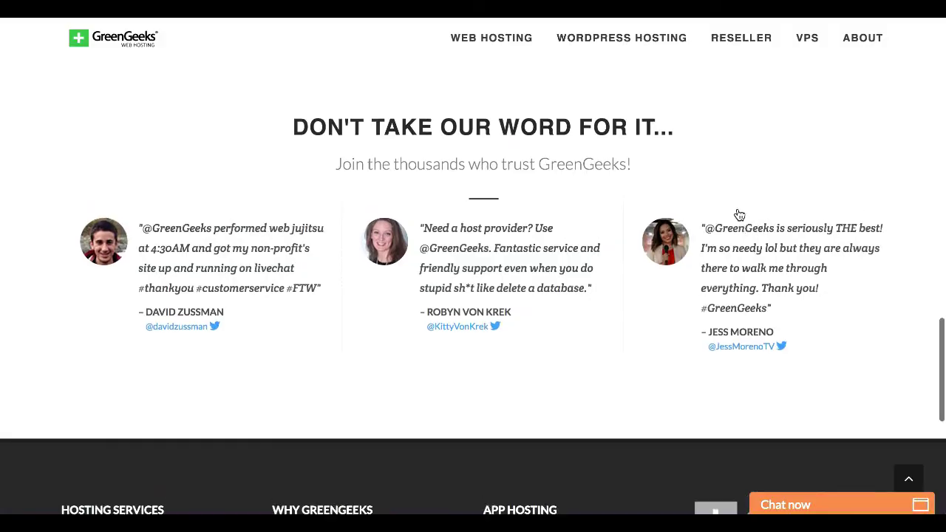
scroll(738, 214, up, 15)
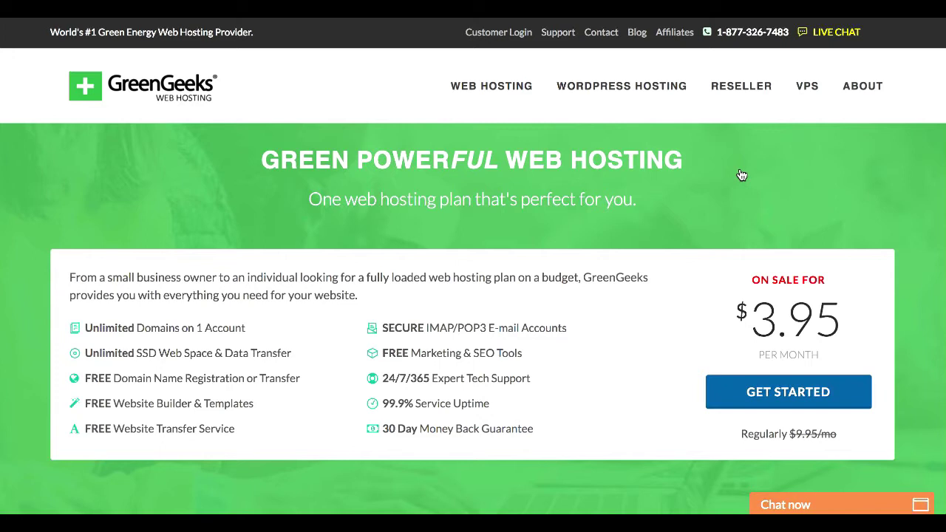
scroll(740, 175, down, 1)
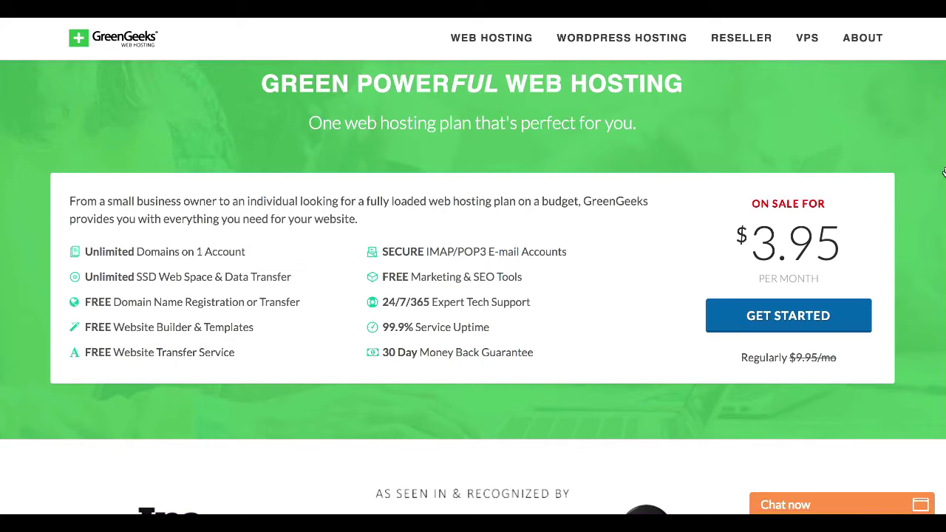
click(806, 331)
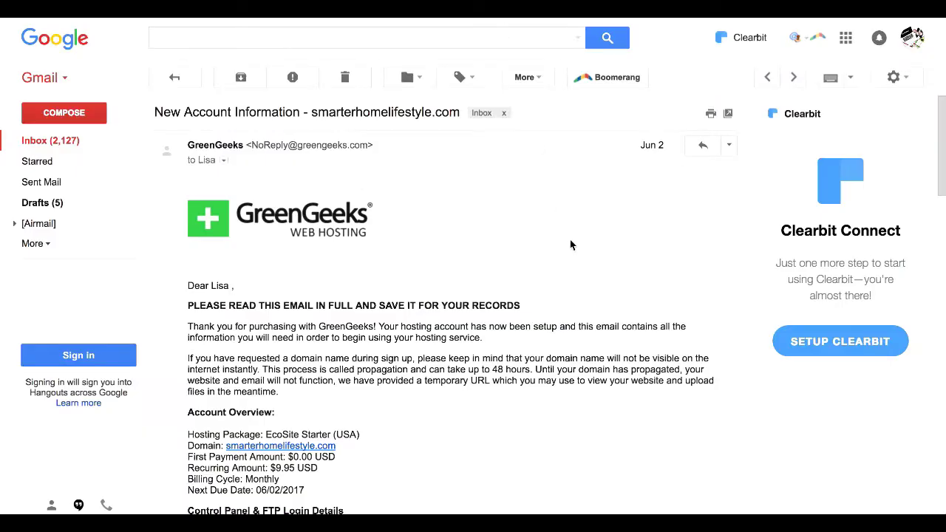
Scroll the email to Control Panel & FTP Login Details and select the cPanel login URL
scroll(584, 276, down, 1)
scroll(584, 279, up, 1)
scroll(584, 280, down, 3)
scroll(583, 275, down, 9)
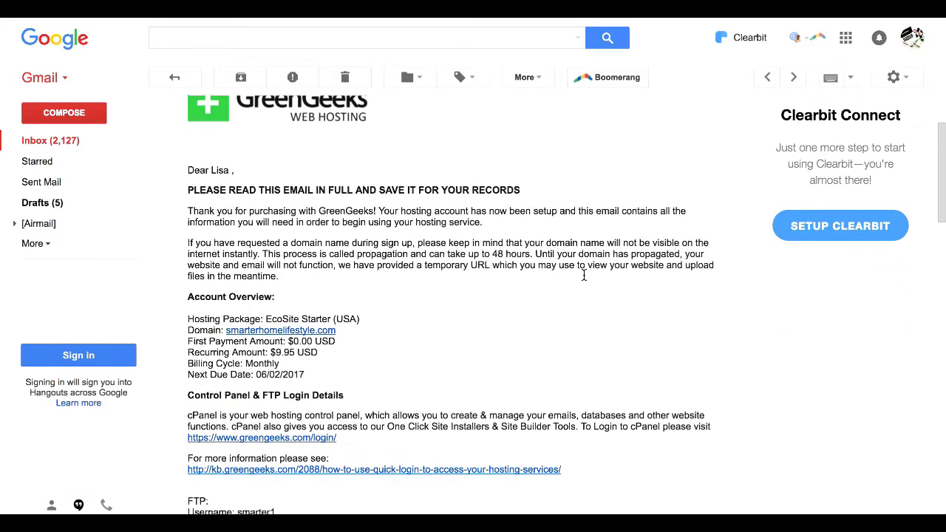
scroll(584, 275, up, 8)
scroll(584, 275, up, 5)
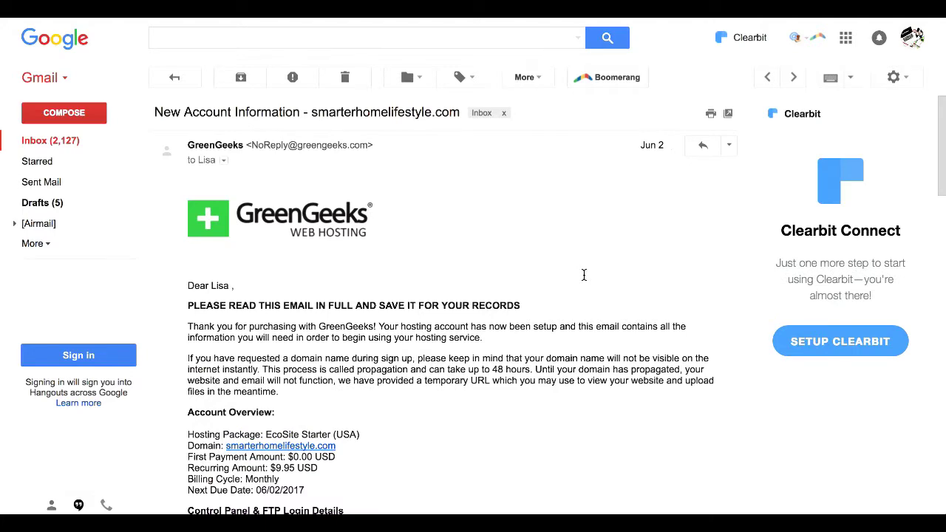
scroll(584, 274, down, 2)
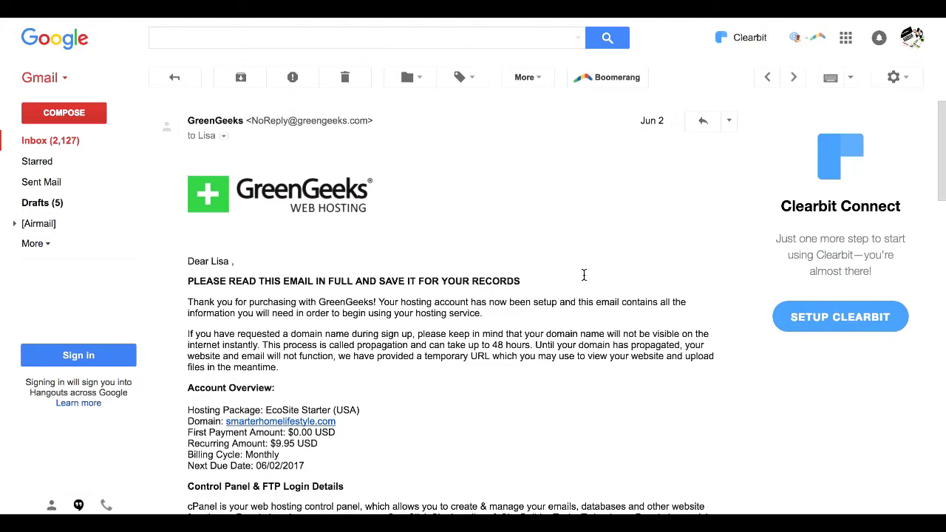
scroll(584, 275, down, 1)
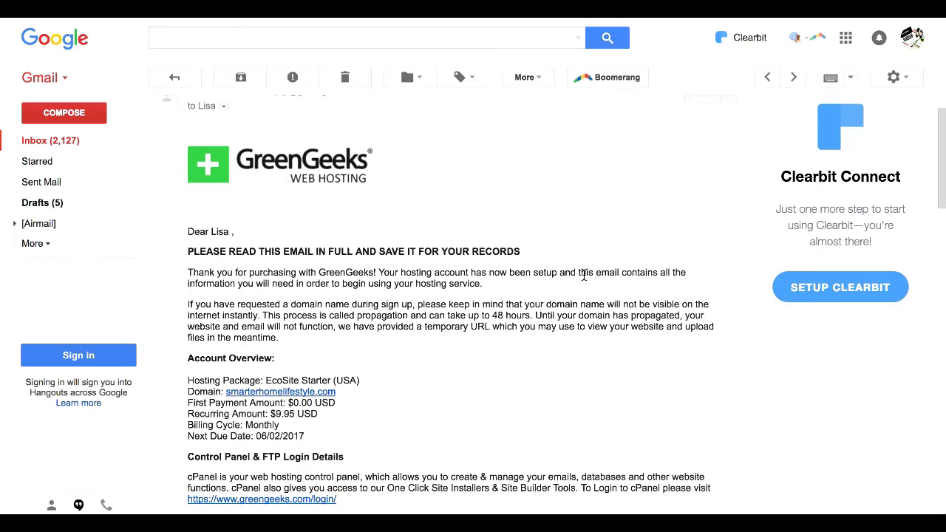
scroll(584, 277, down, 4)
scroll(584, 279, down, 2)
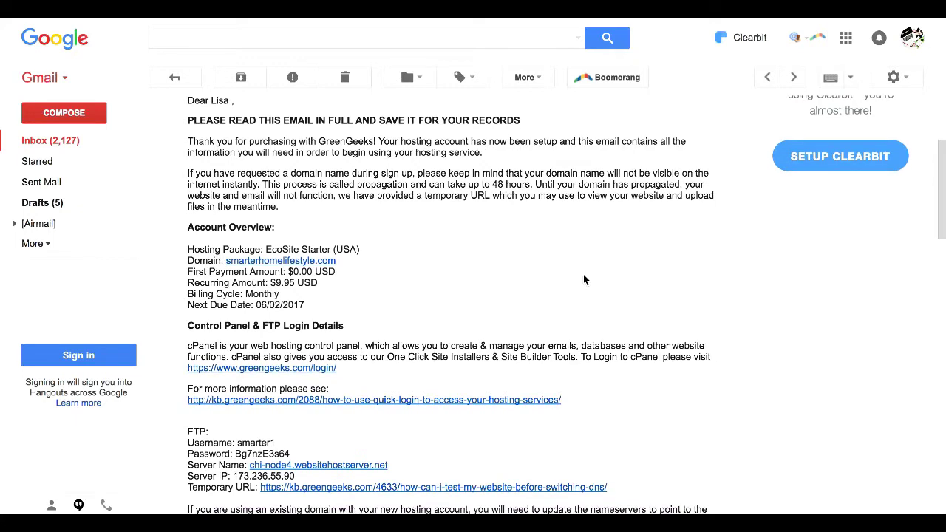
scroll(583, 277, down, 3)
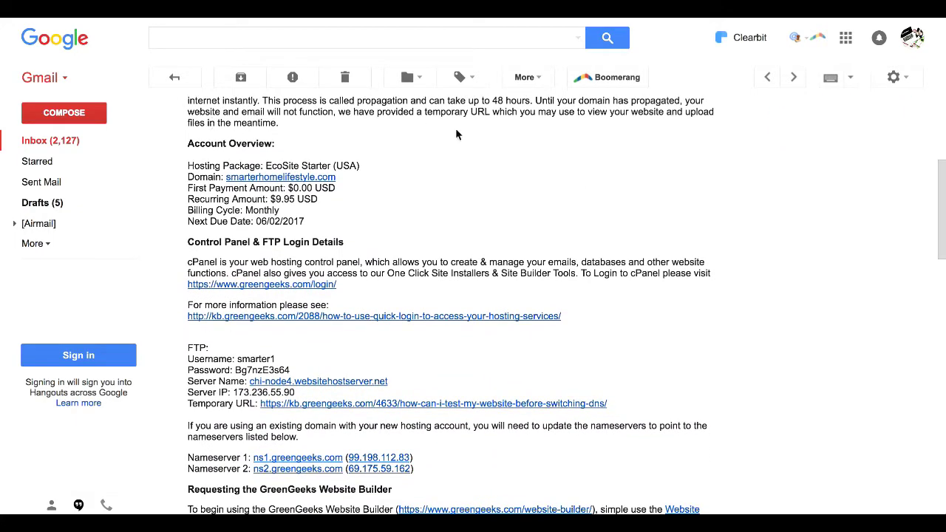
scroll(481, 160, up, 1)
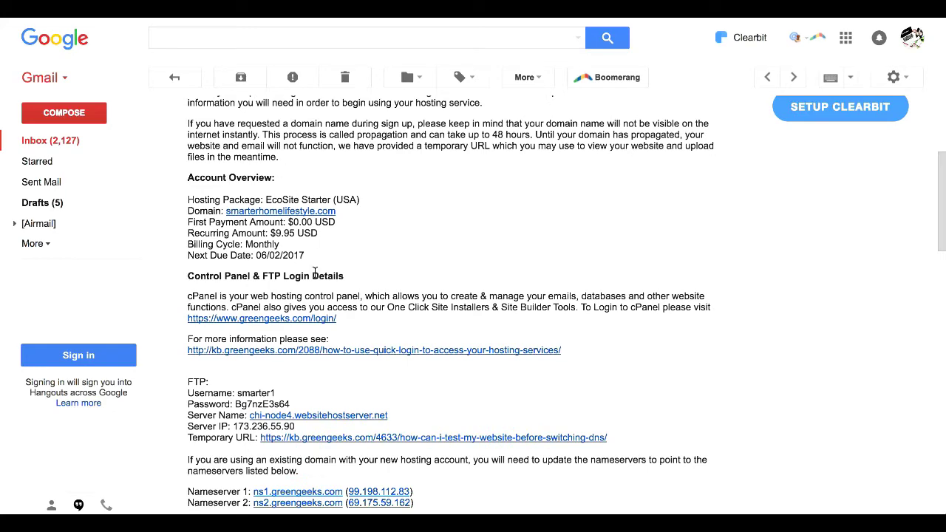
scroll(314, 272, down, 4)
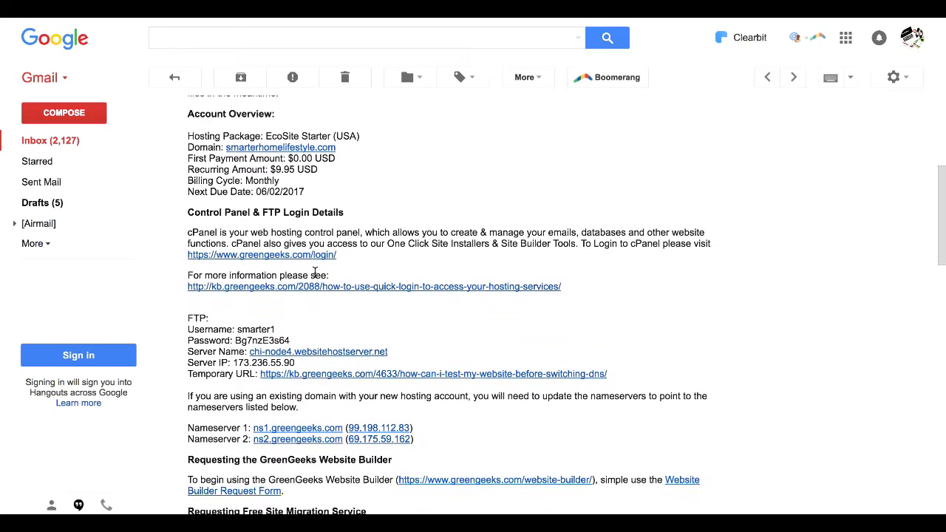
scroll(315, 272, down, 2)
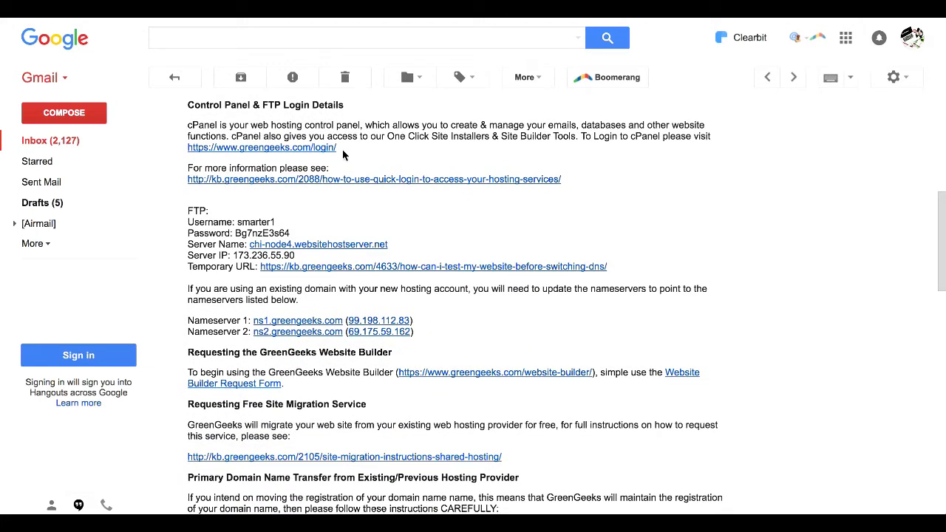
drag(340, 150, 191, 142)
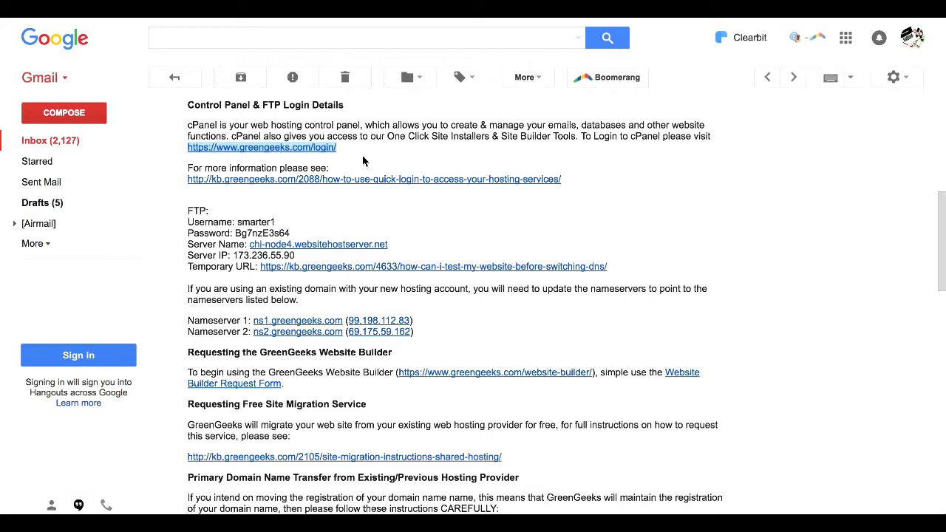
click(190, 211)
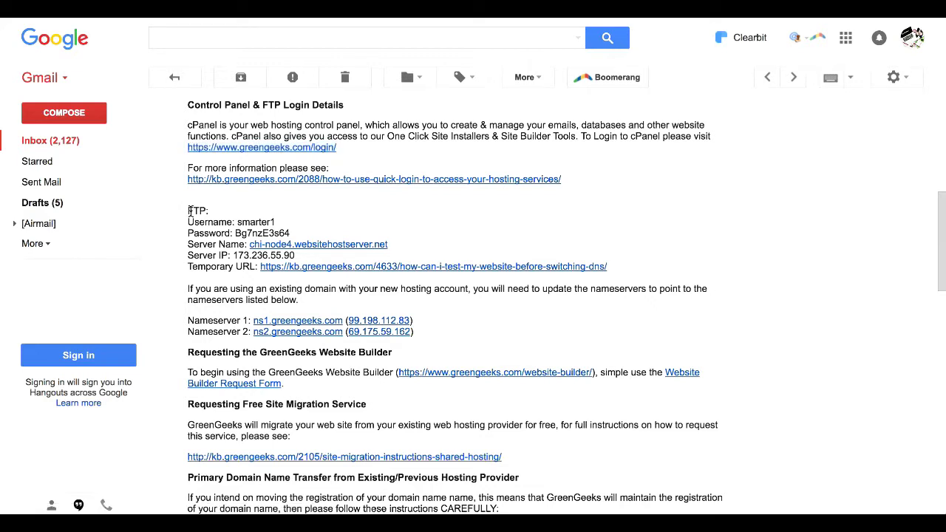
drag(190, 211, 212, 212)
scroll(771, 237, down, 2)
scroll(772, 238, down, 3)
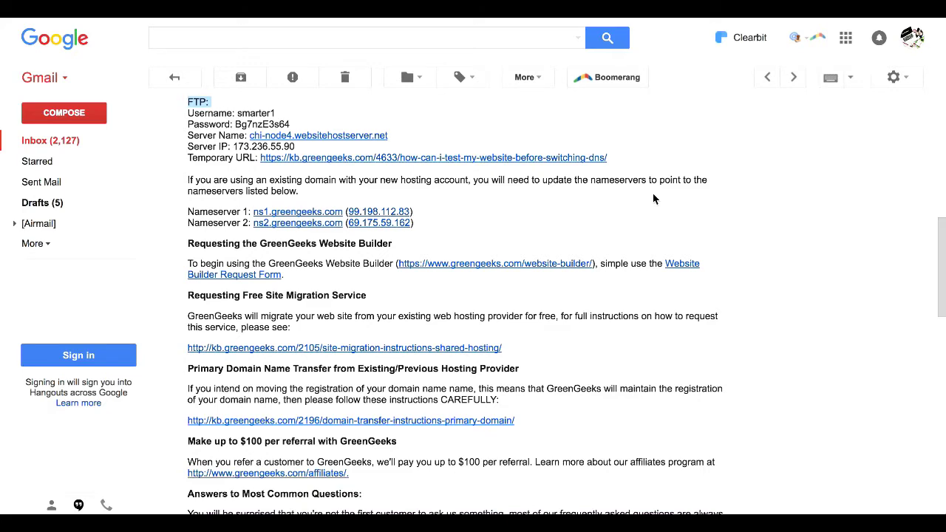
scroll(652, 198, down, 2)
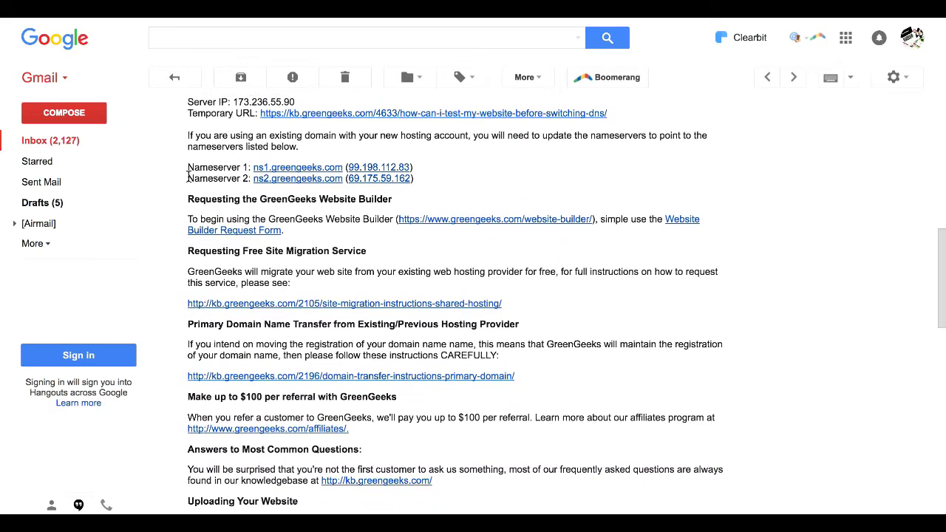
drag(189, 167, 426, 181)
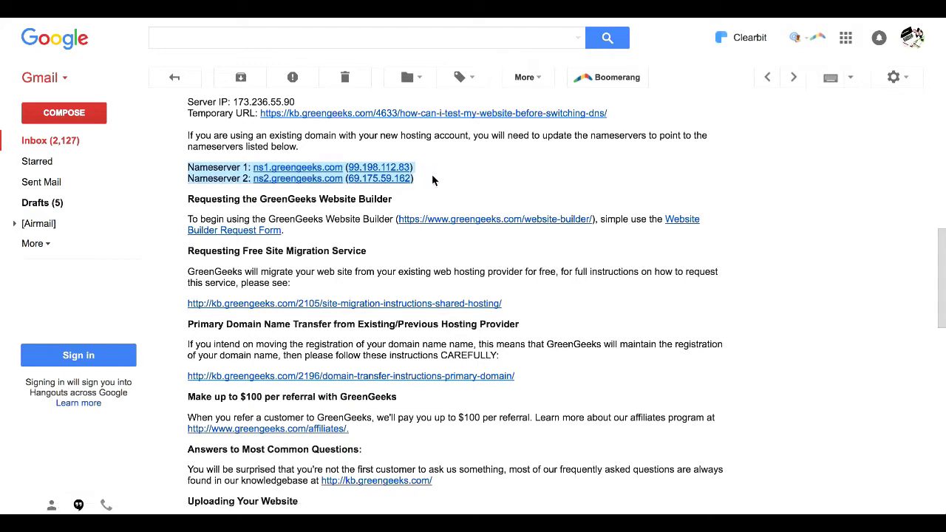
drag(415, 179, 249, 168)
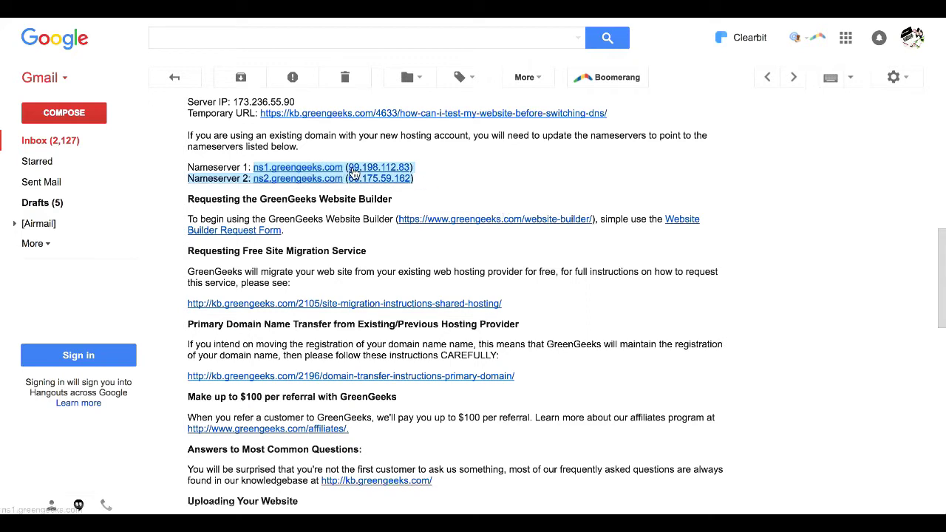
click(417, 179)
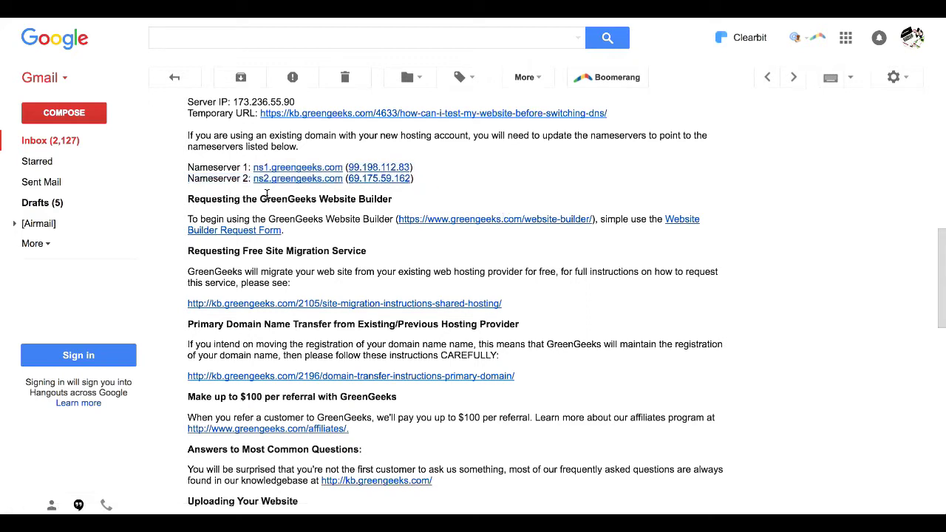
scroll(818, 267, down, 1)
scroll(819, 272, down, 2)
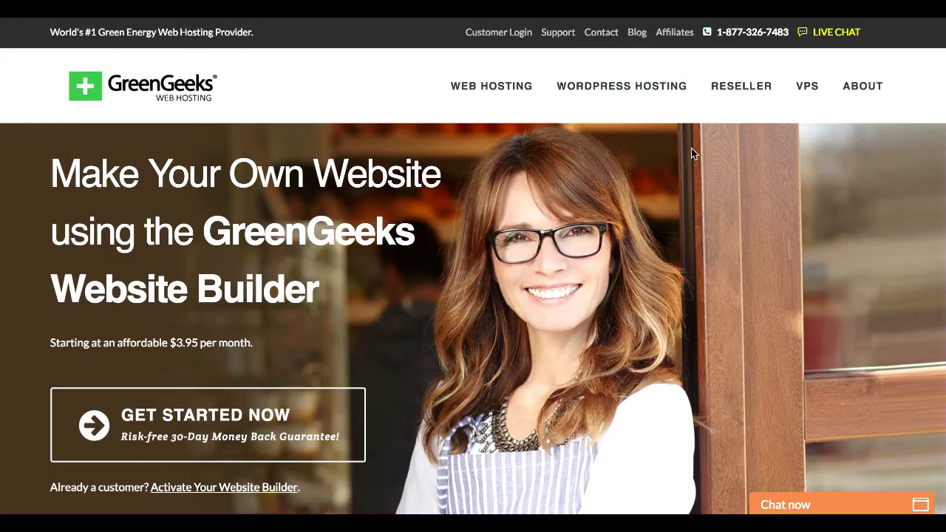
scroll(692, 153, down, 3)
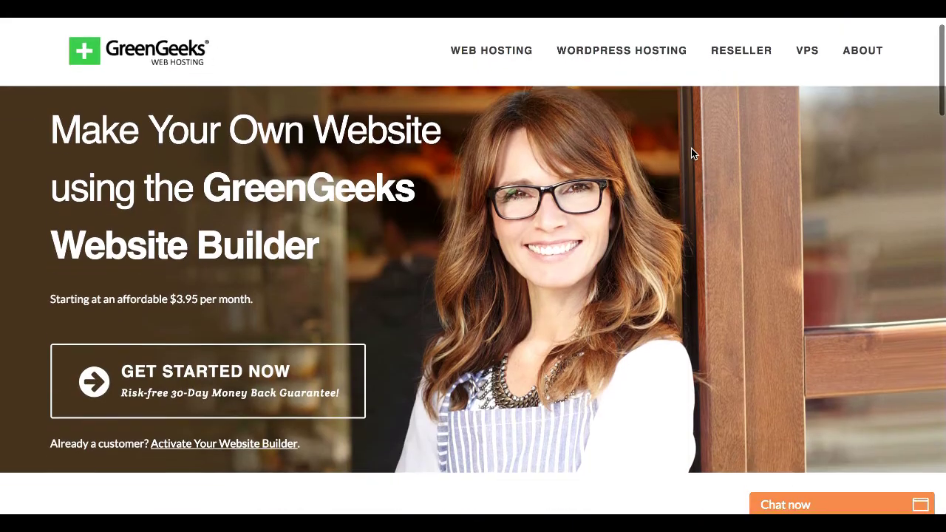
scroll(692, 153, up, 1)
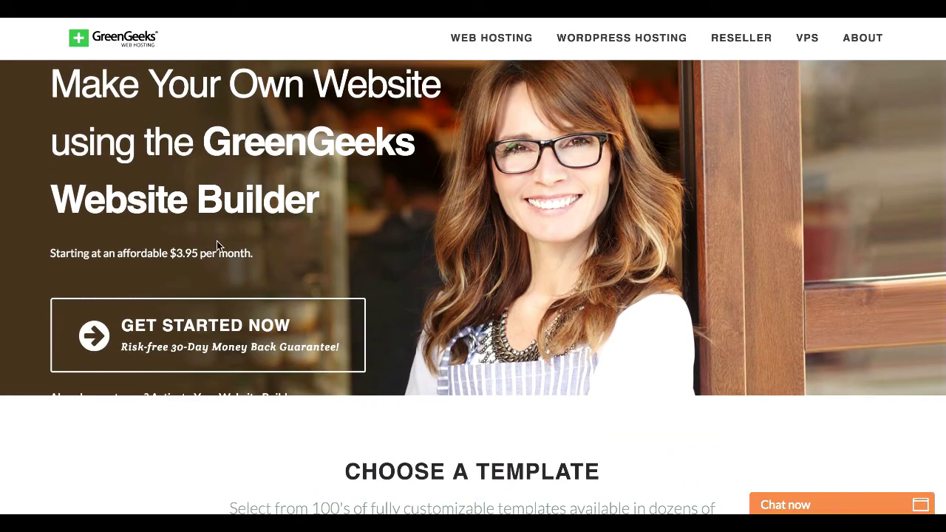
scroll(194, 249, down, 5)
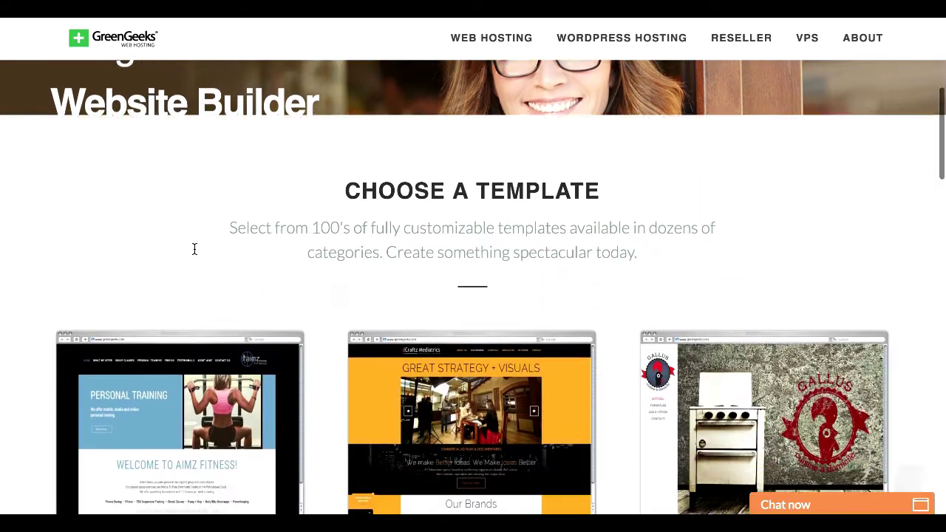
scroll(194, 248, down, 10)
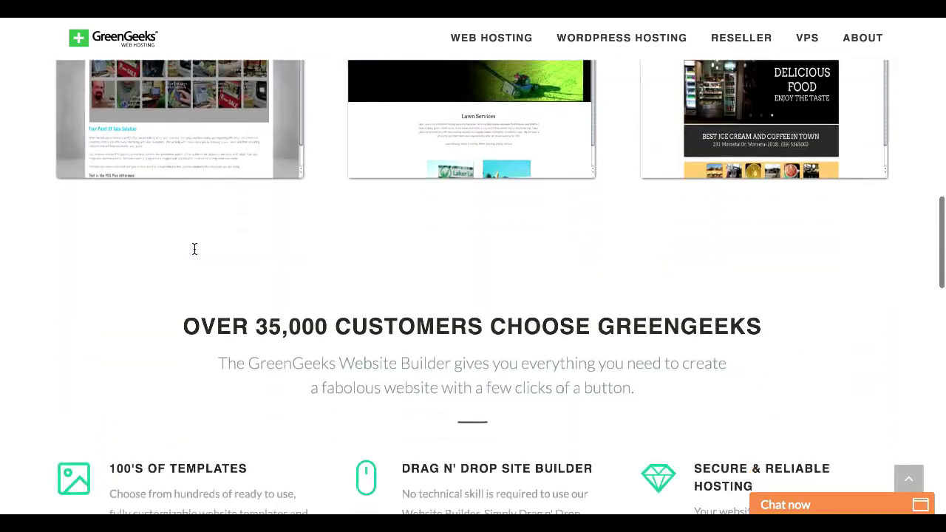
scroll(194, 249, down, 4)
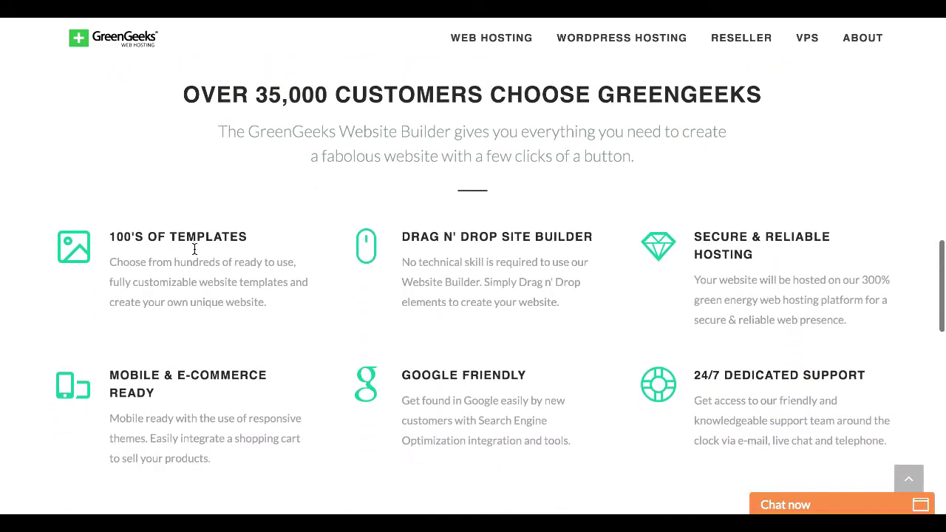
scroll(624, 237, down, 2)
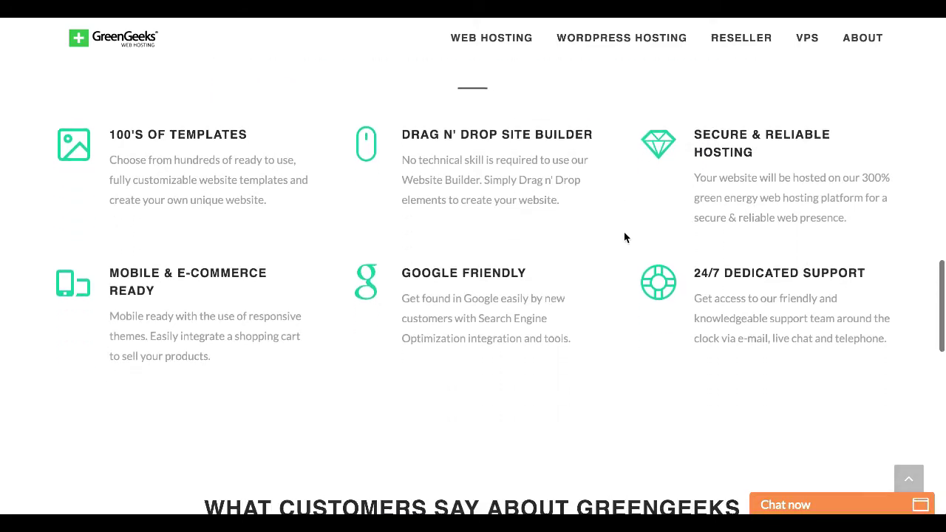
scroll(624, 237, down, 3)
scroll(624, 237, up, 15)
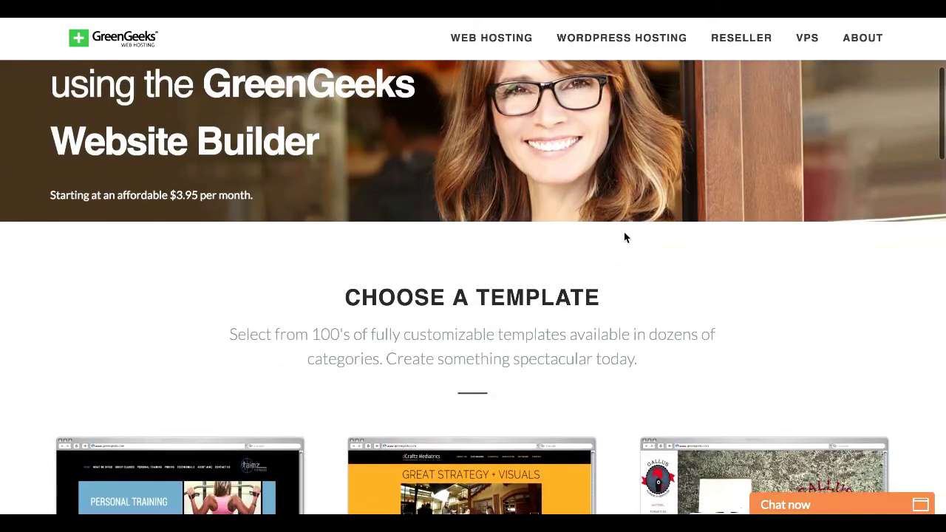
scroll(624, 237, up, 3)
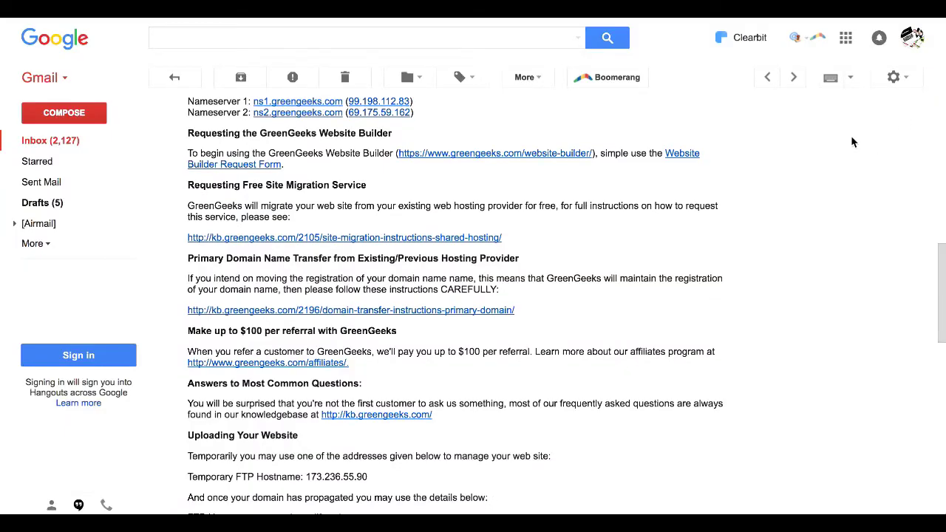
scroll(850, 140, down, 1)
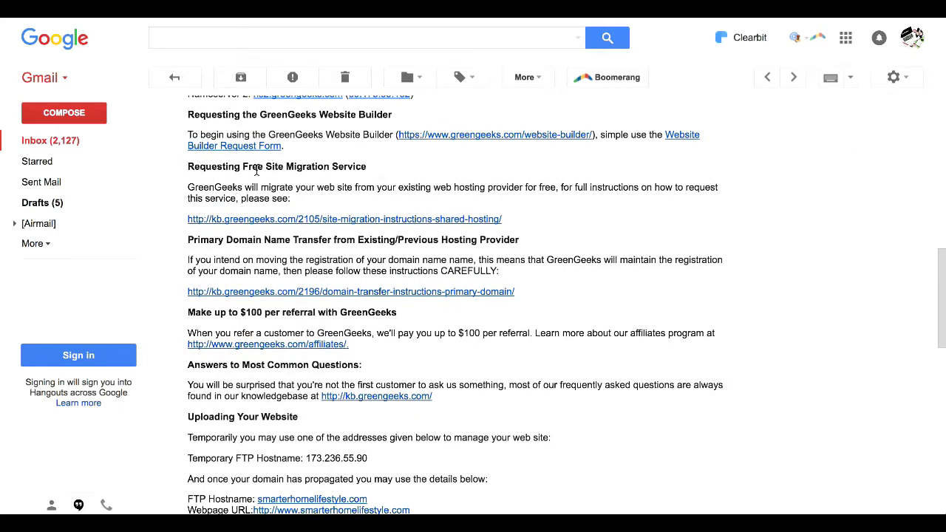
drag(188, 167, 367, 166)
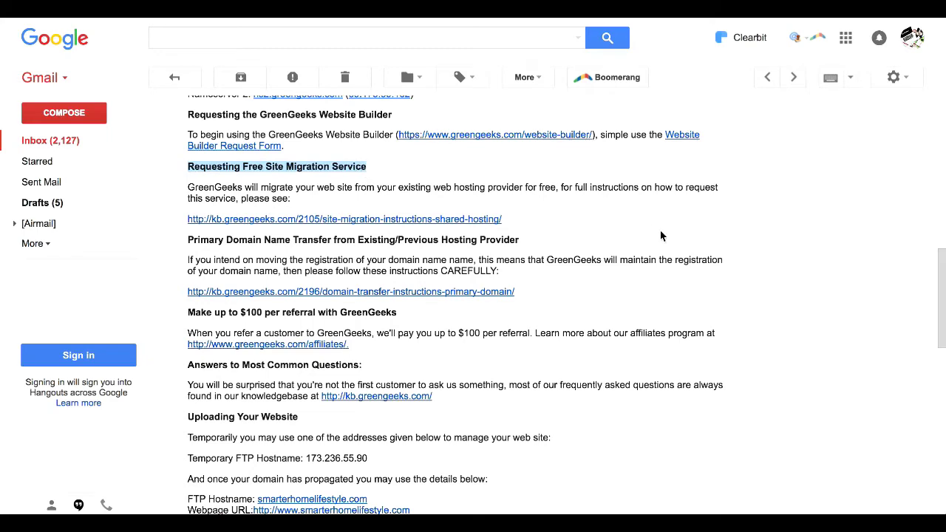
scroll(661, 231, down, 3)
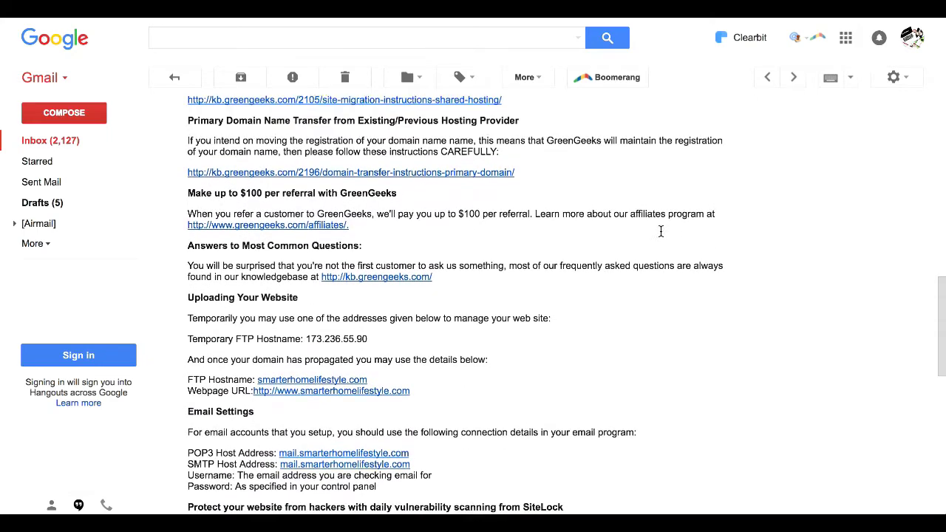
scroll(660, 232, up, 1)
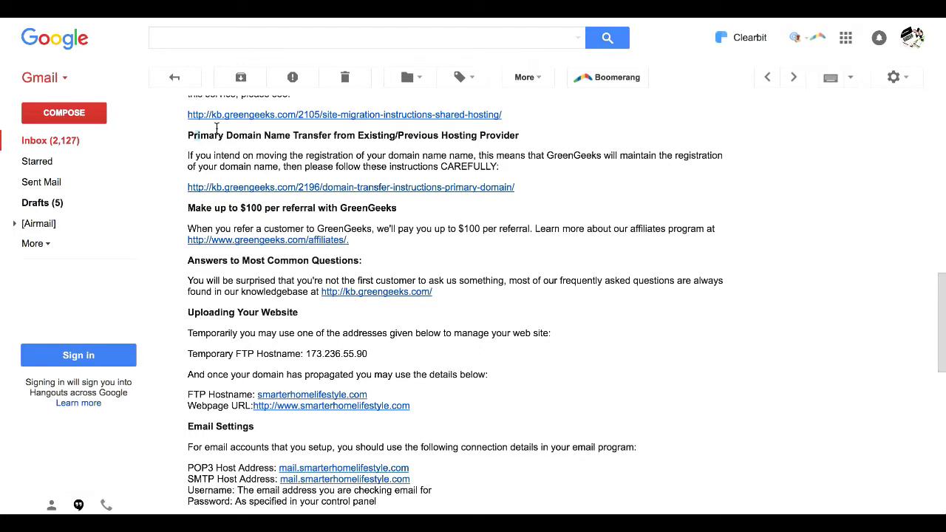
drag(216, 127, 458, 132)
click(457, 133)
scroll(557, 179, down, 1)
scroll(557, 179, down, 2)
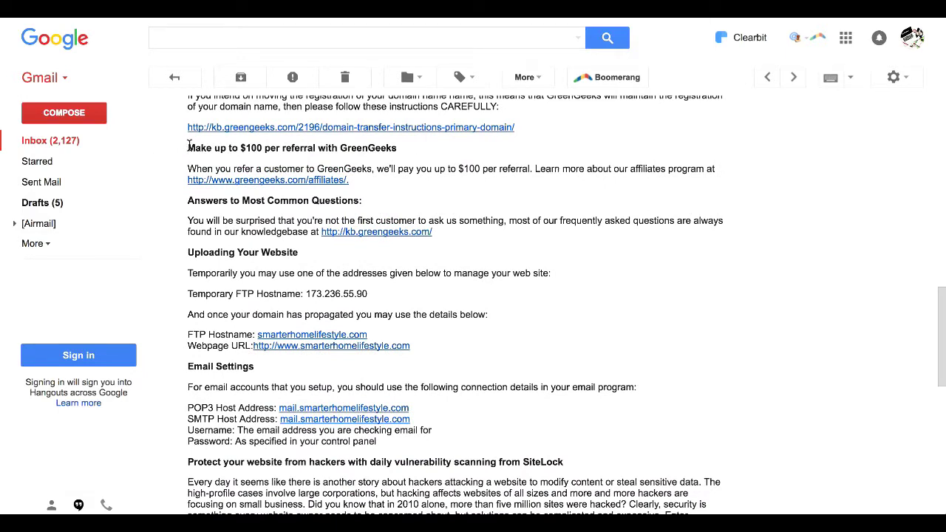
drag(189, 147, 405, 178)
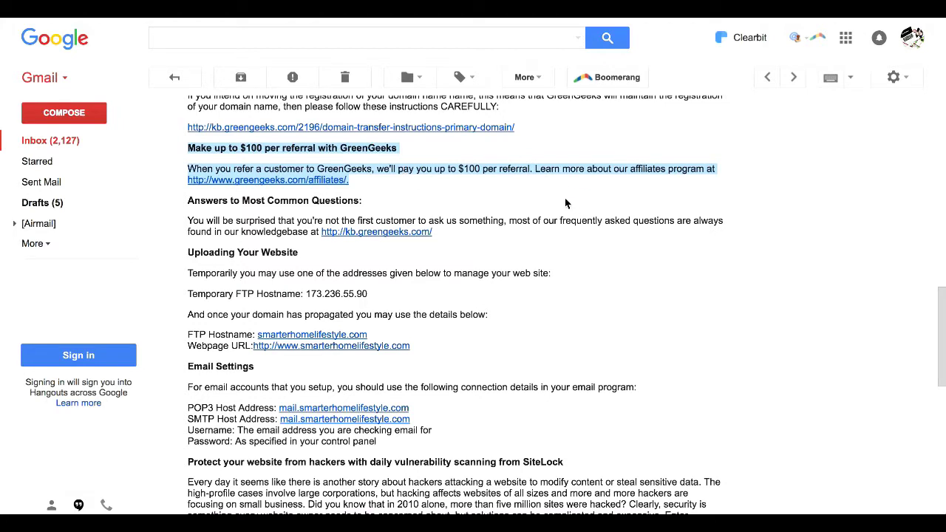
click(356, 182)
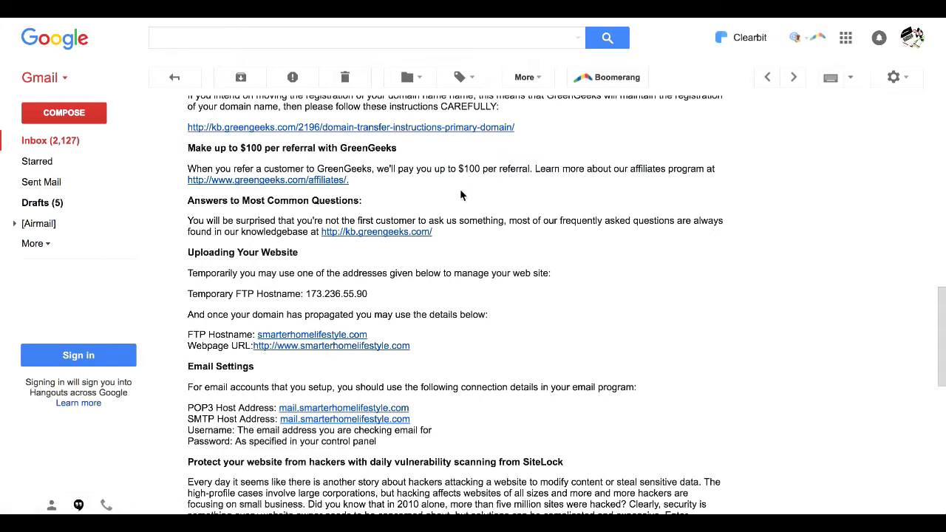
scroll(460, 190, down, 1)
scroll(460, 194, down, 4)
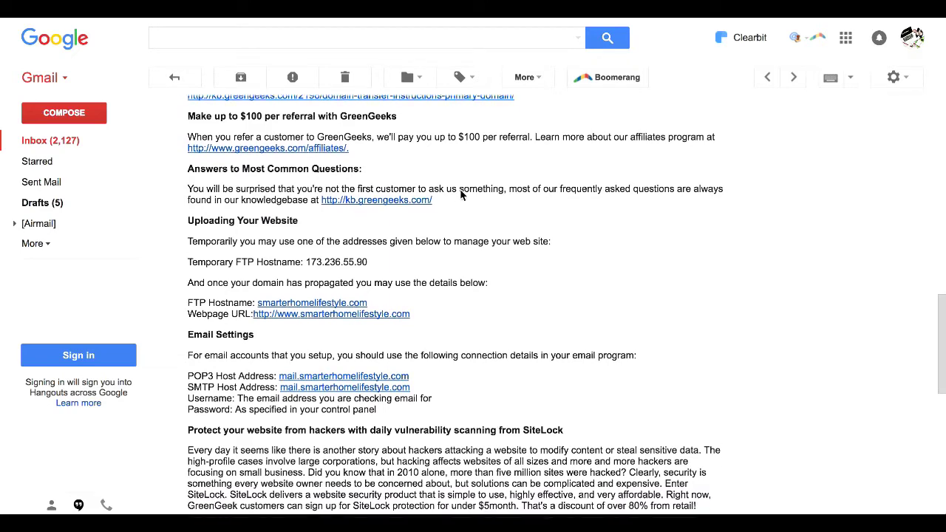
scroll(460, 194, down, 2)
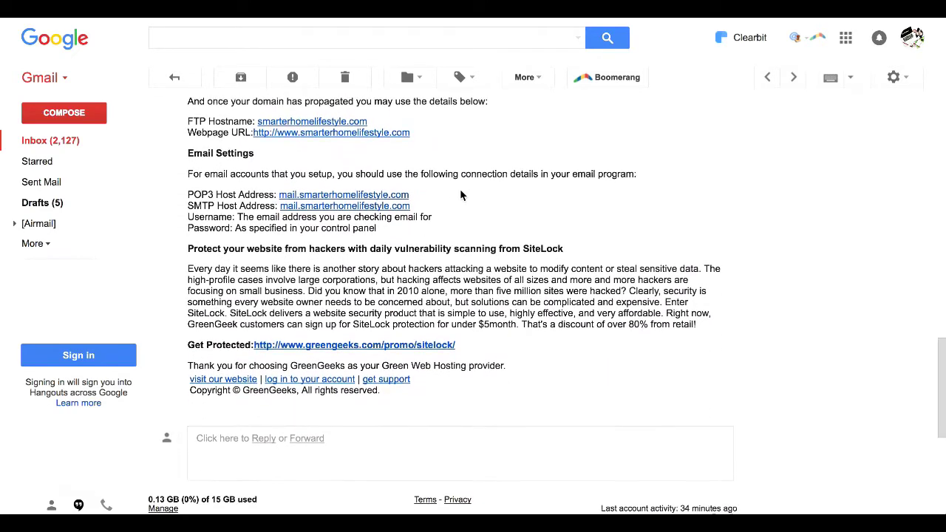
scroll(460, 195, down, 1)
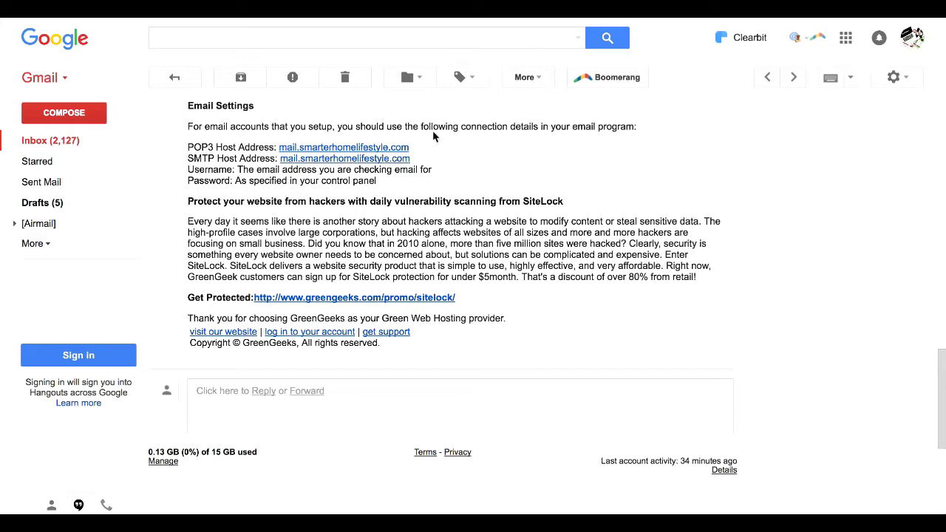
drag(187, 147, 286, 158)
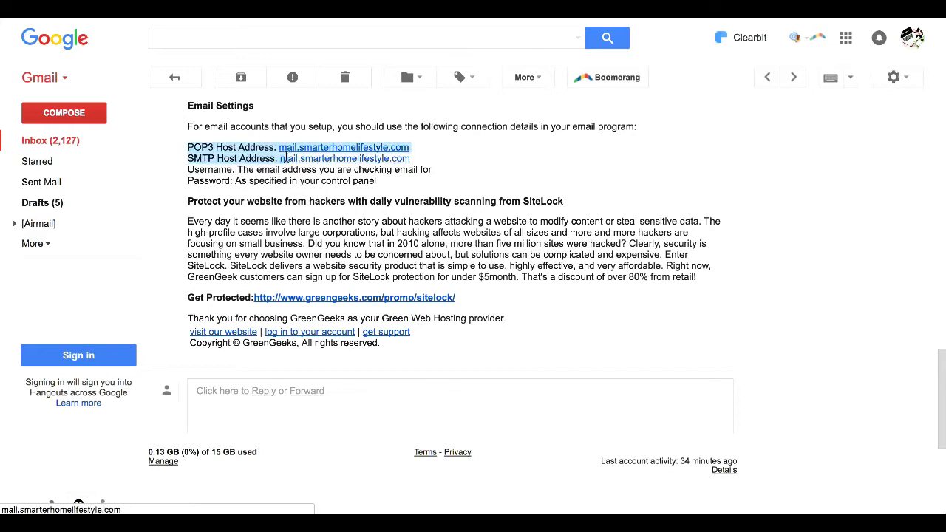
click(462, 165)
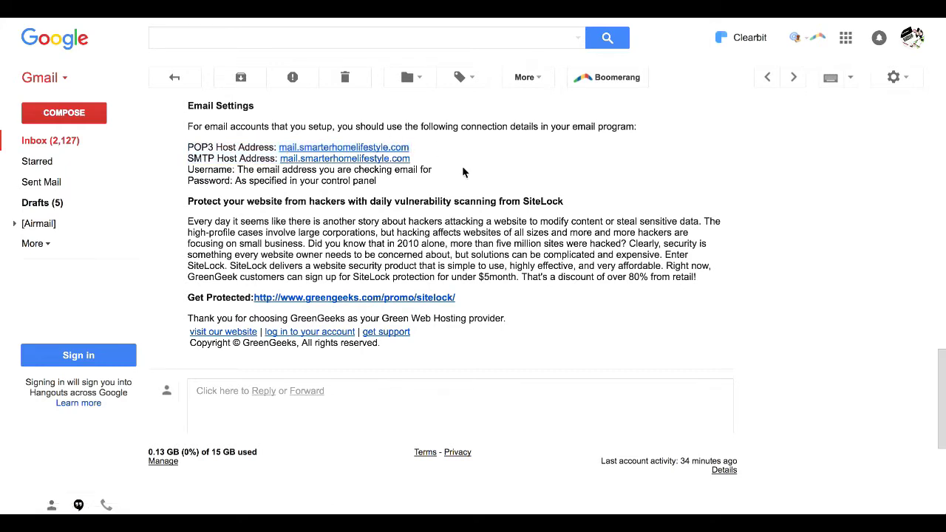
scroll(462, 172, up, 1)
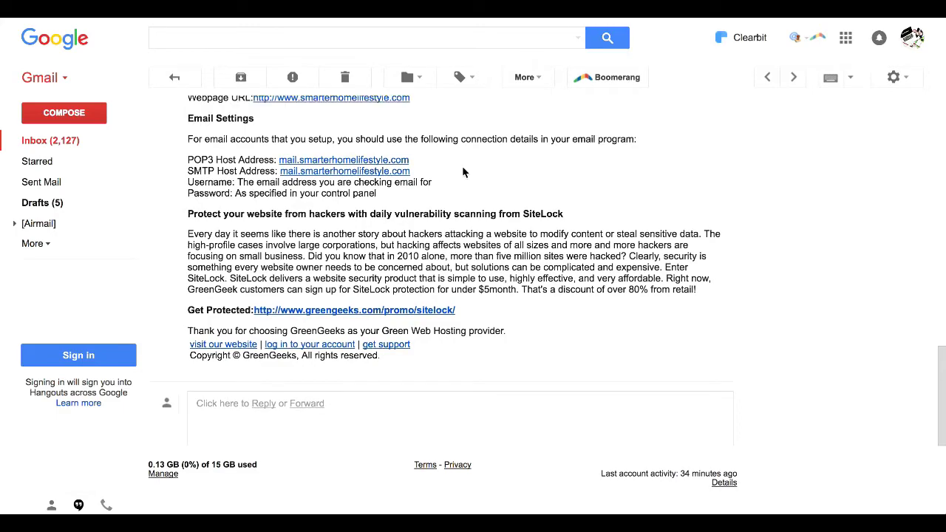
scroll(461, 166, up, 10)
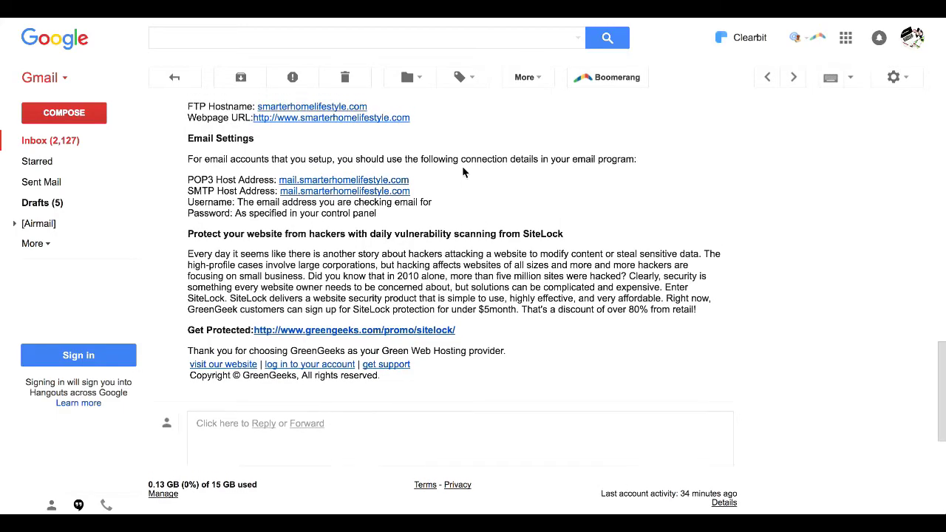
scroll(463, 170, down, 5)
scroll(464, 171, down, 2)
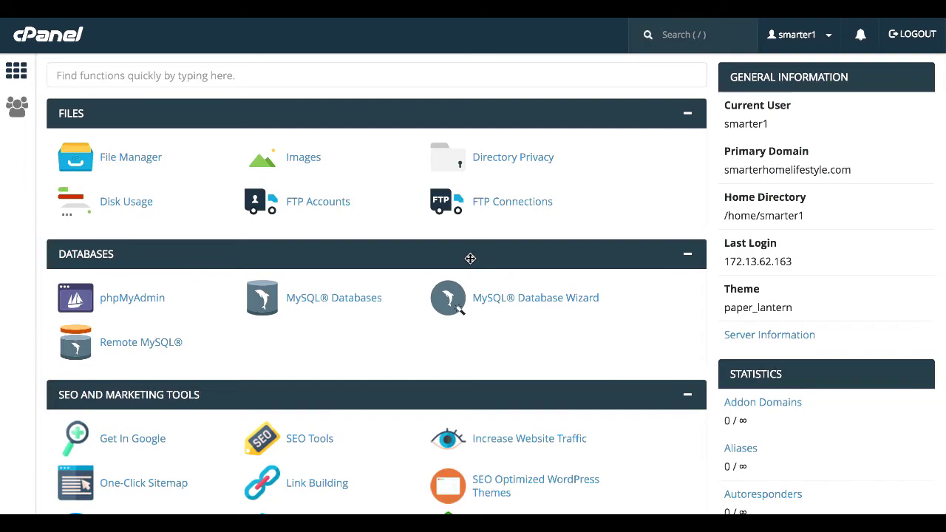
scroll(311, 120, down, 20)
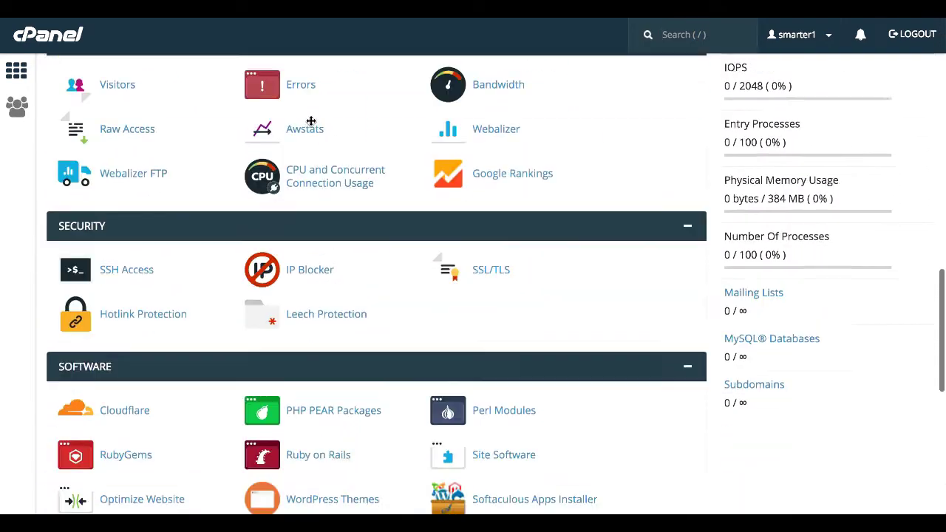
scroll(311, 121, down, 6)
scroll(310, 119, up, 20)
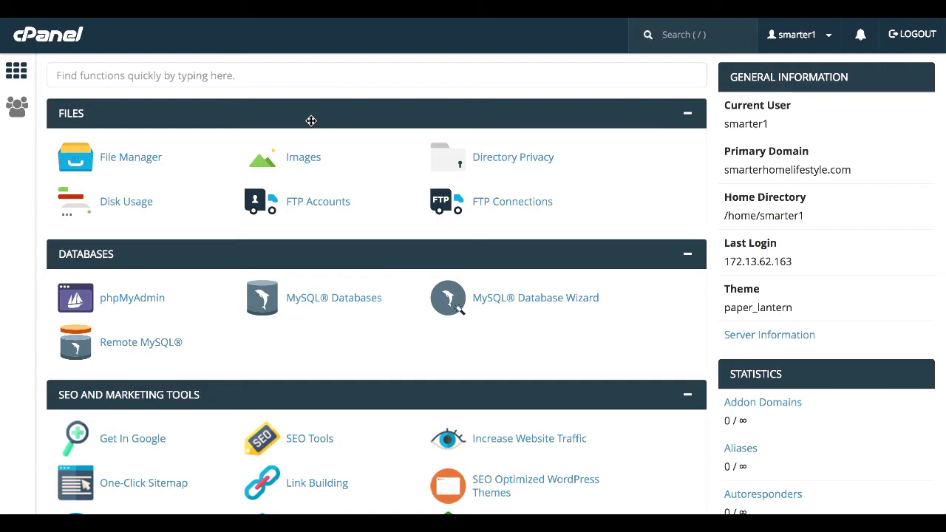
scroll(311, 120, down, 8)
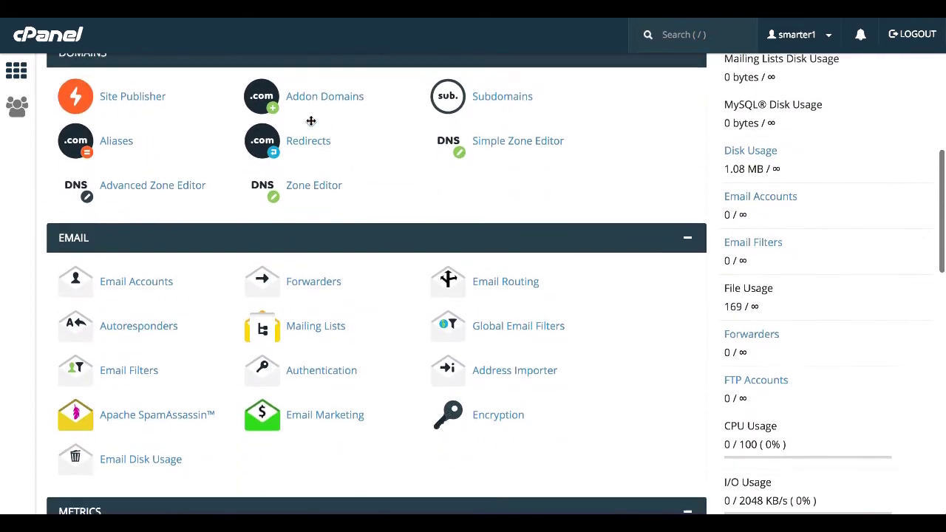
scroll(311, 120, down, 12)
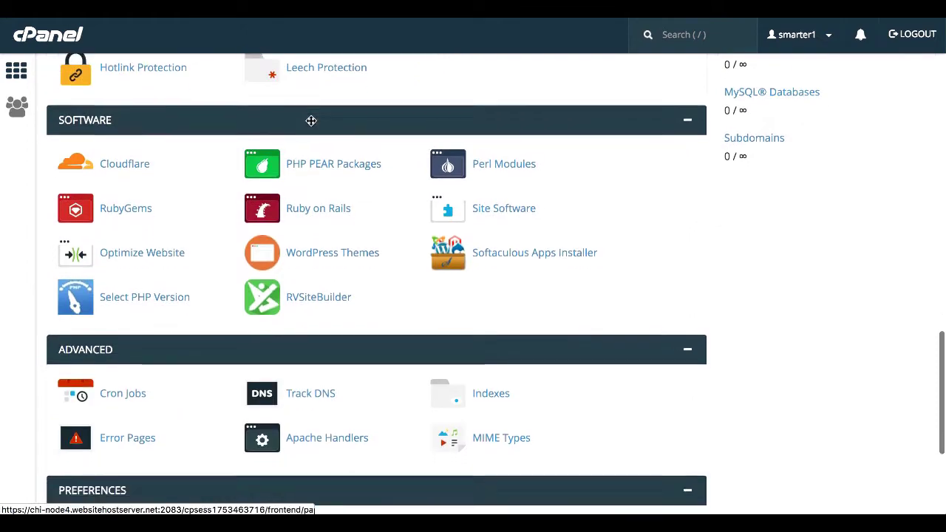
scroll(311, 121, up, 4)
scroll(311, 121, up, 15)
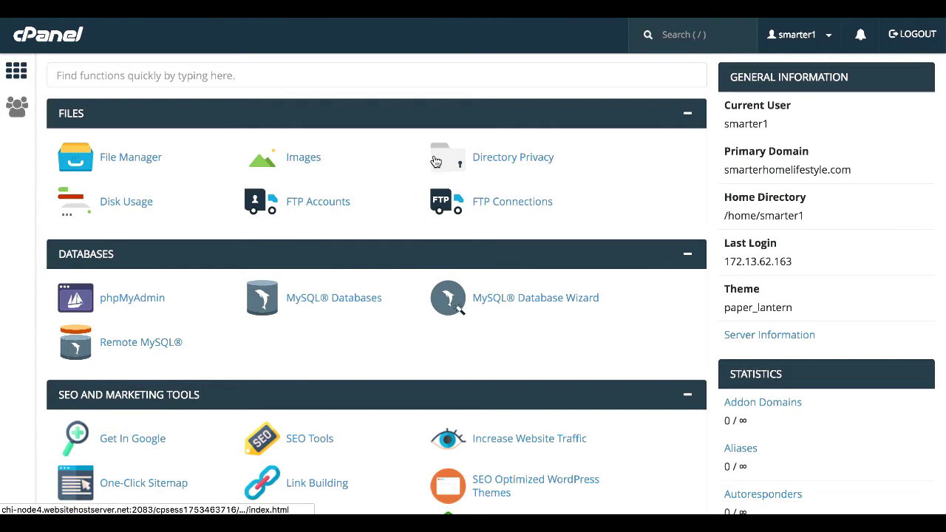
scroll(400, 145, down, 1)
scroll(399, 145, down, 2)
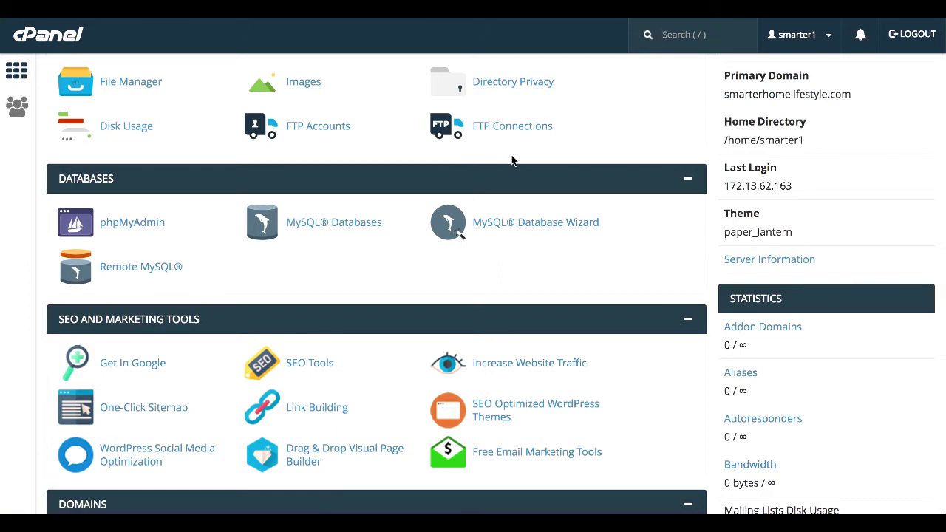
scroll(512, 160, down, 1)
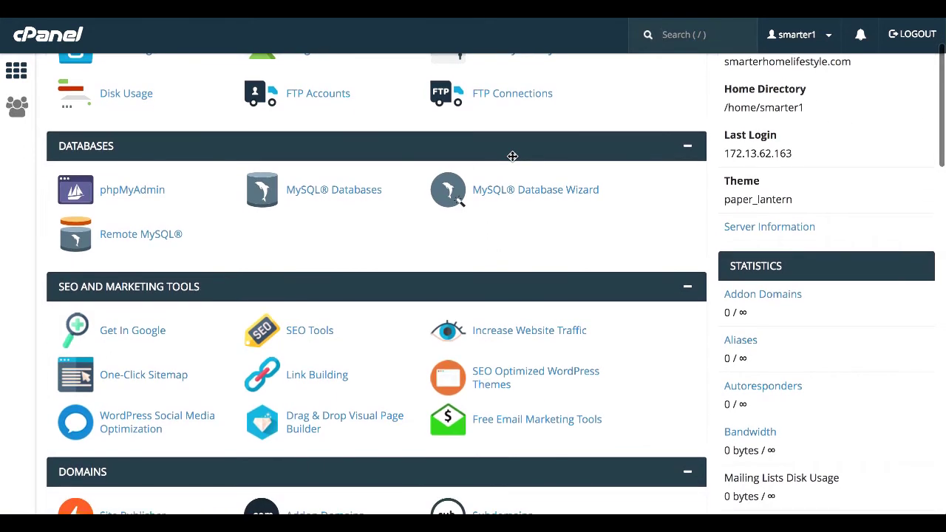
scroll(512, 156, down, 3)
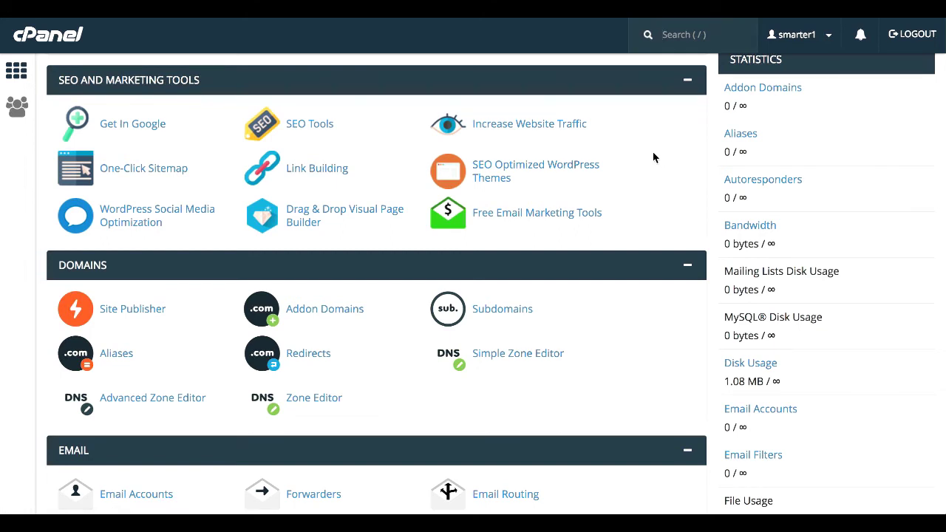
scroll(653, 158, down, 3)
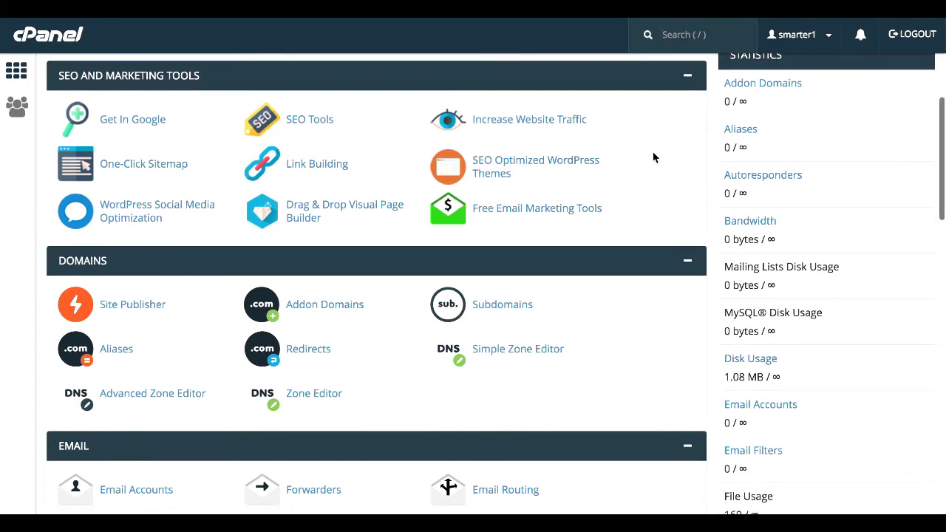
scroll(653, 153, down, 2)
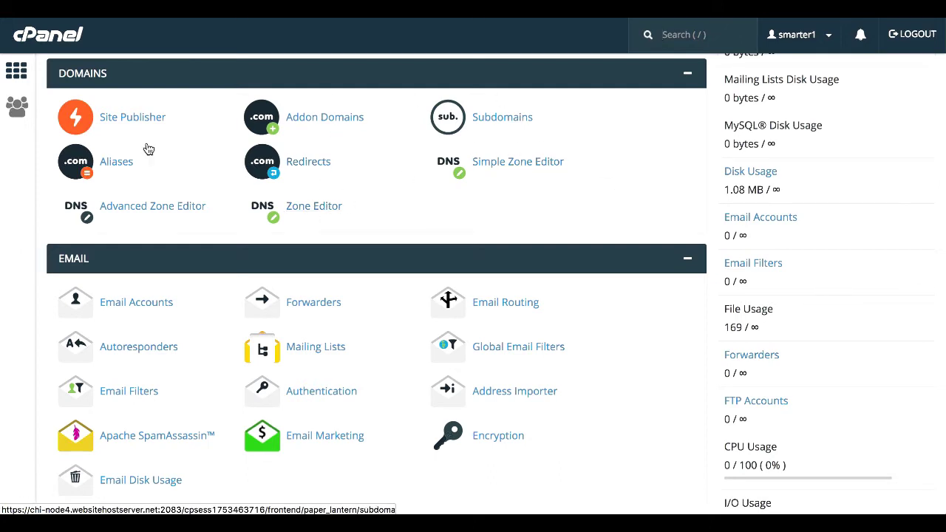
scroll(431, 206, down, 1)
scroll(431, 206, down, 3)
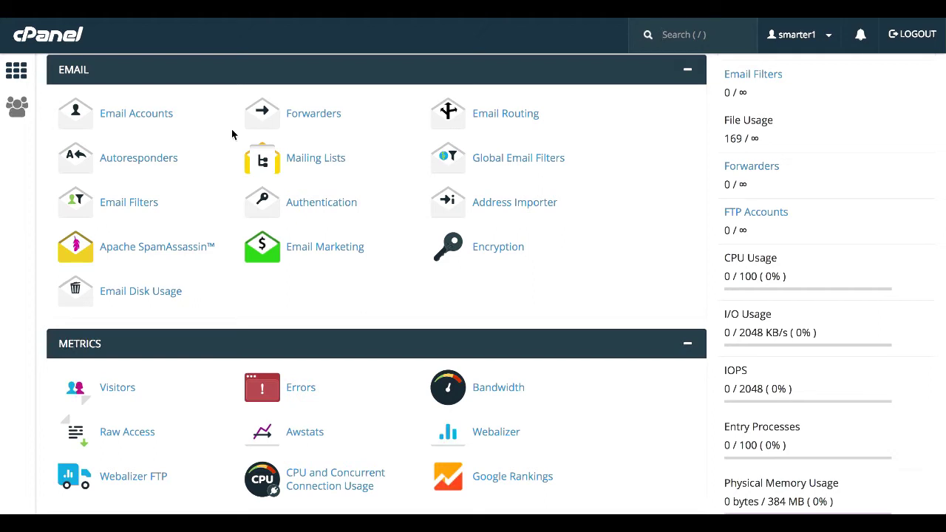
scroll(231, 129, down, 5)
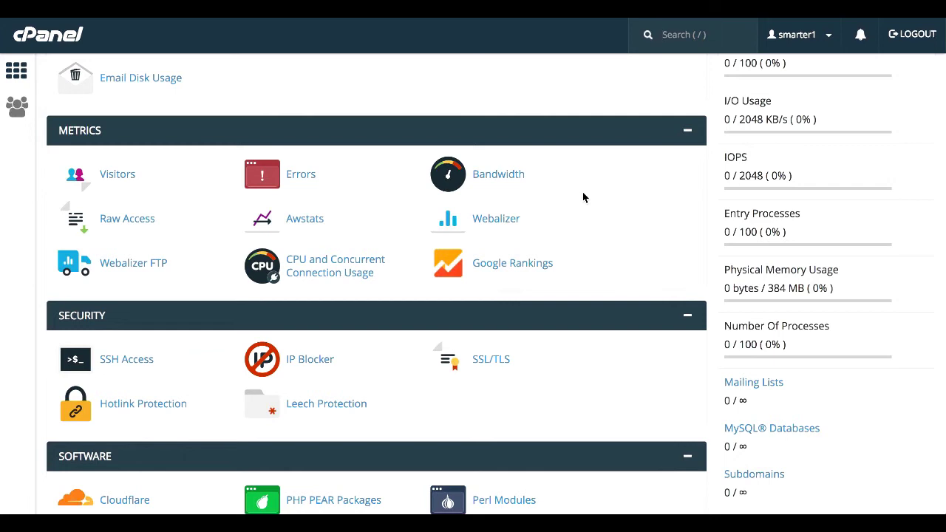
scroll(583, 198, down, 5)
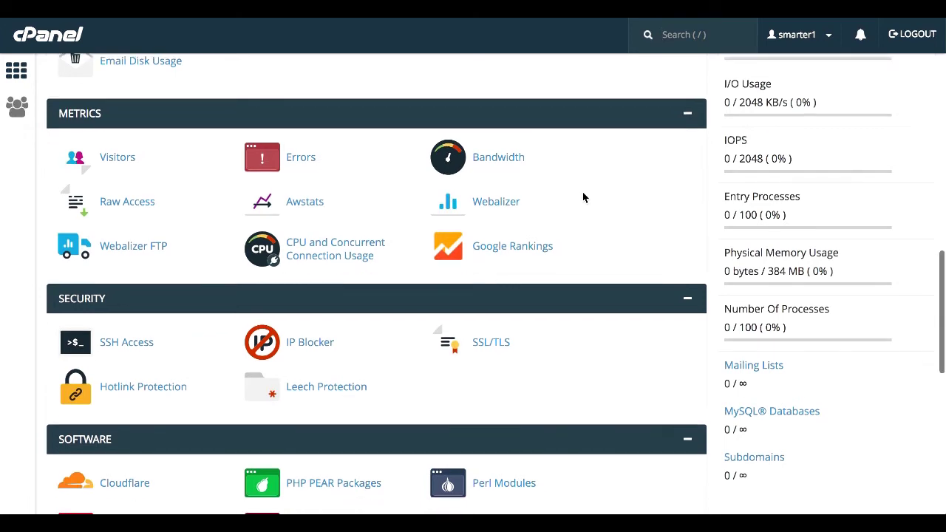
scroll(583, 194, up, 1)
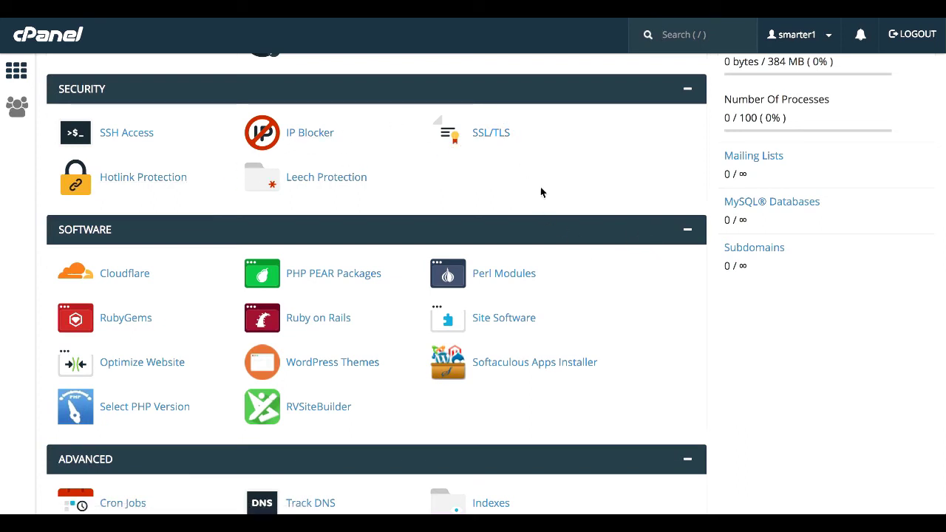
key(slash)
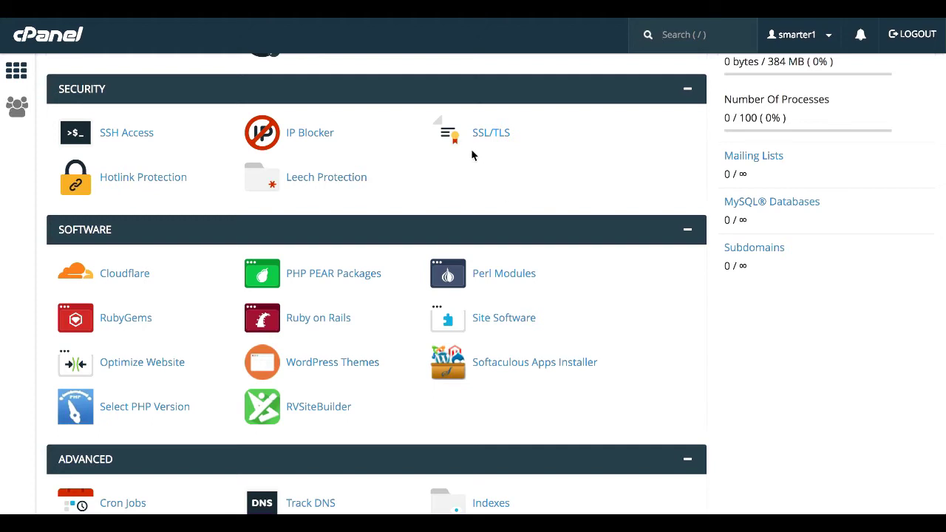
scroll(629, 192, down, 3)
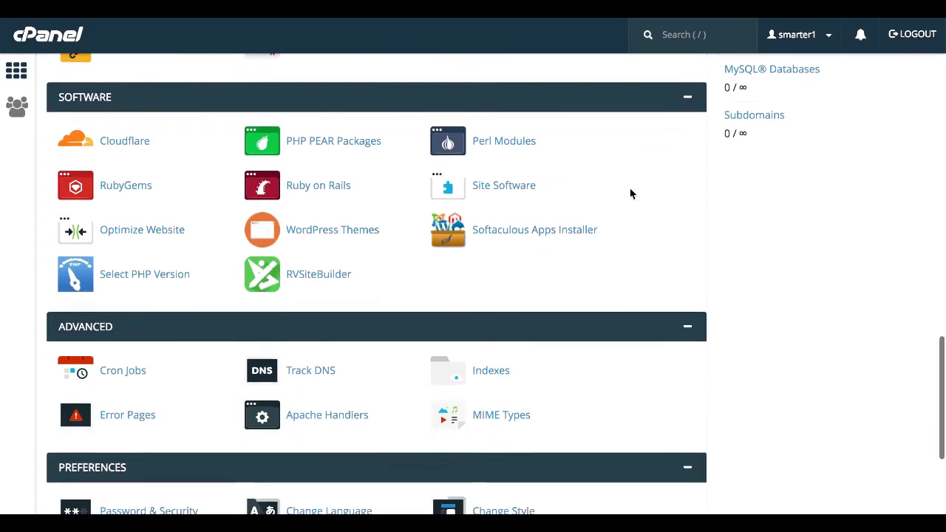
Scroll to the bottom of cPanel and launch the Softaculous Apps Installer
scroll(630, 193, down, 1)
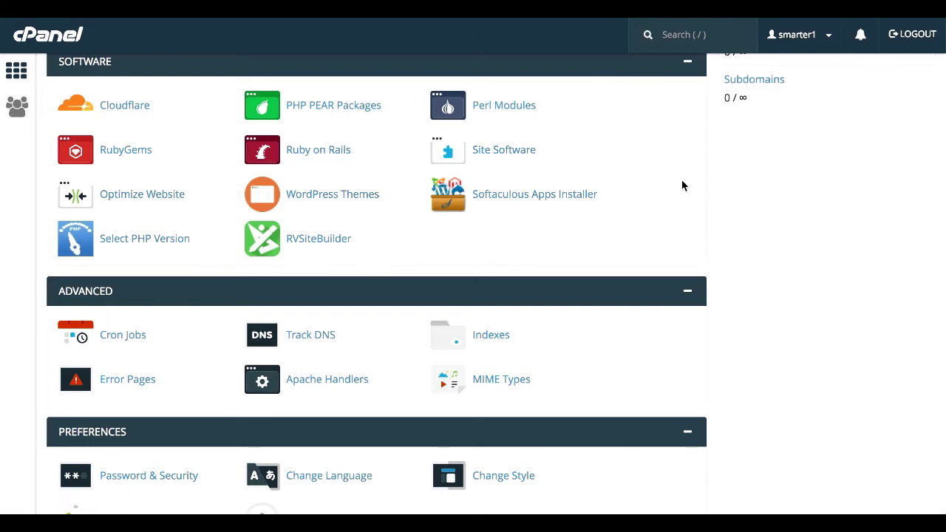
scroll(682, 186, down, 5)
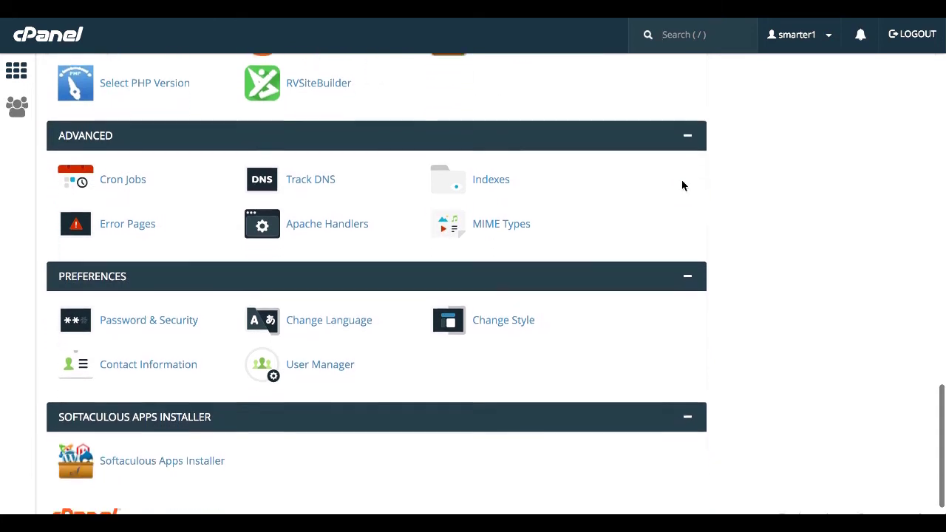
scroll(682, 185, down, 1)
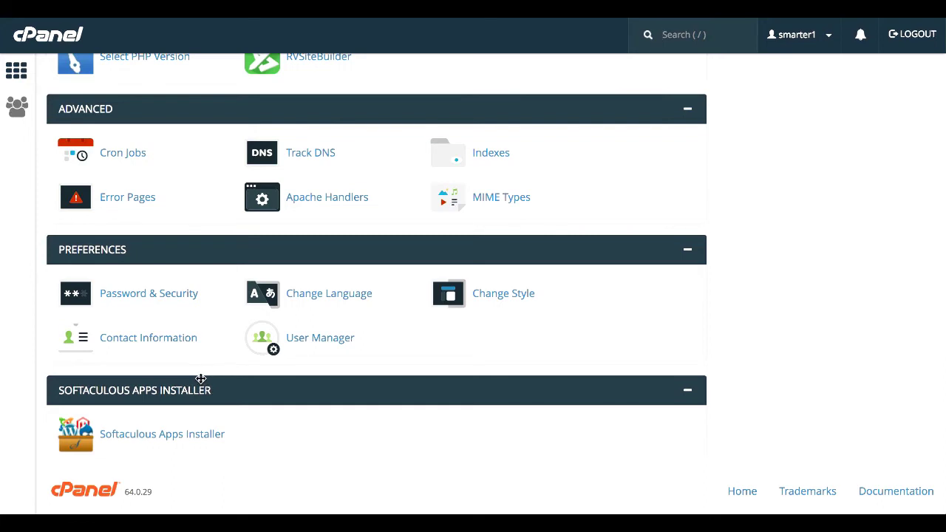
click(165, 447)
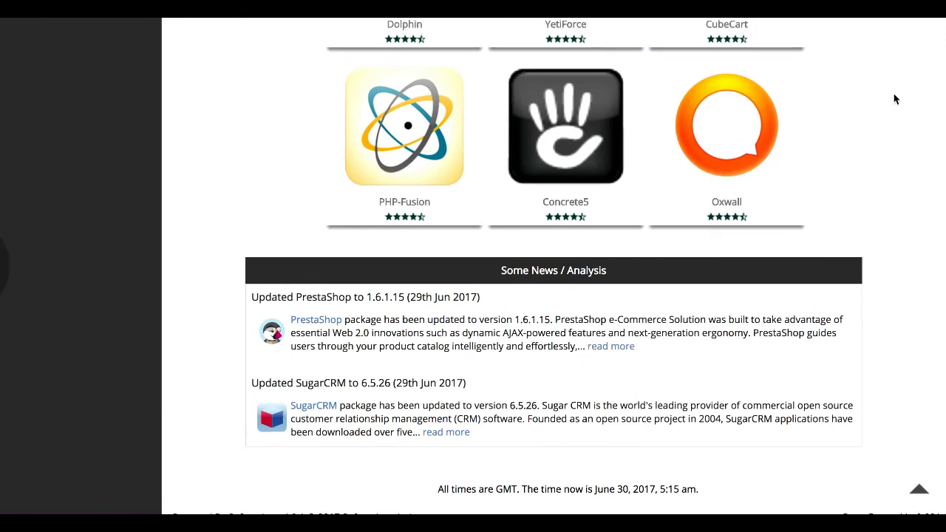
scroll(893, 99, up, 5)
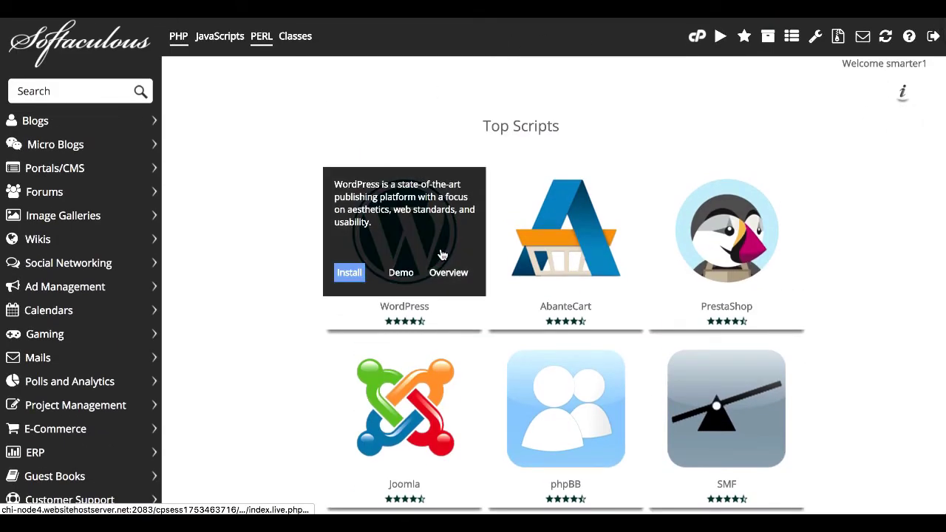
Open the WordPress 4.8 install form from the Top Scripts tile
mouse_move(439, 173)
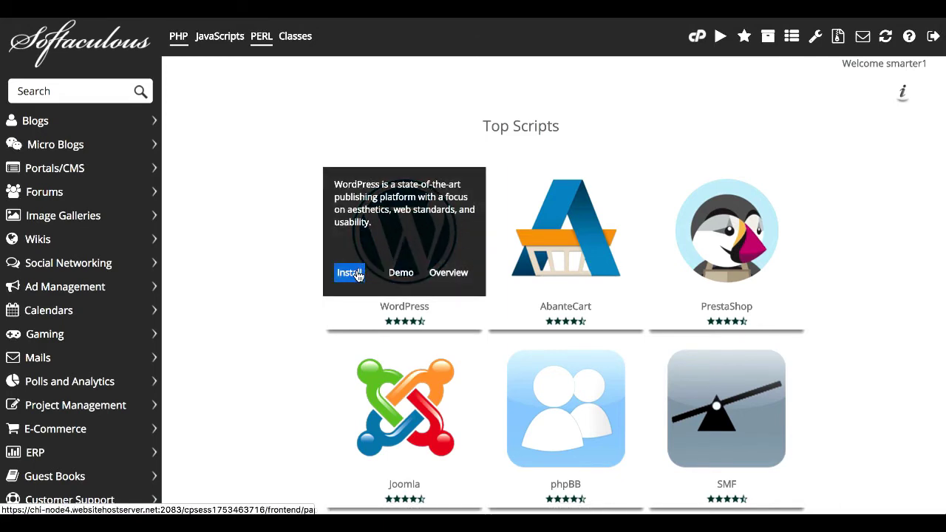
click(351, 272)
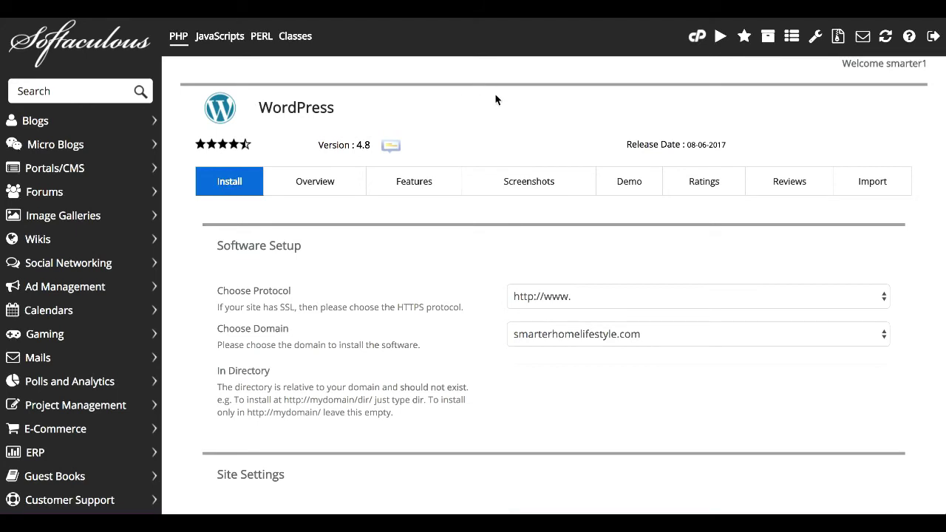
scroll(495, 99, down, 3)
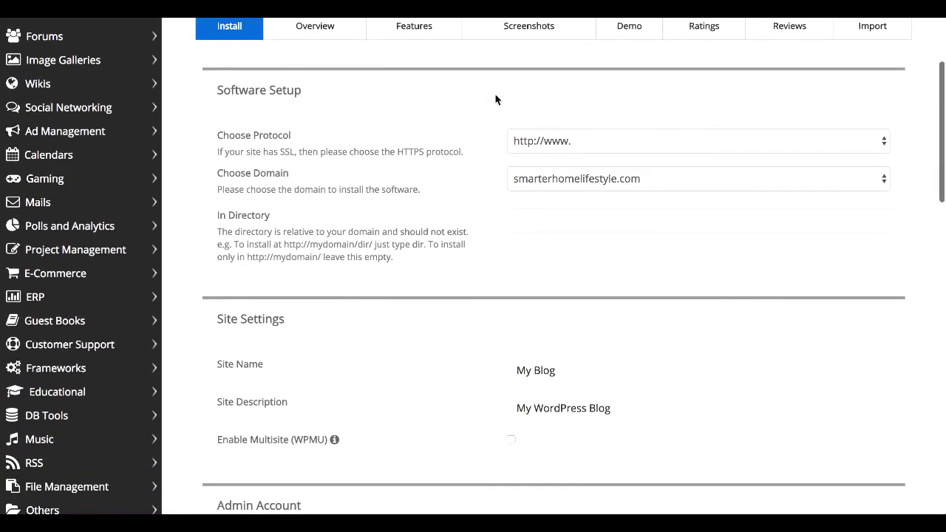
click(626, 144)
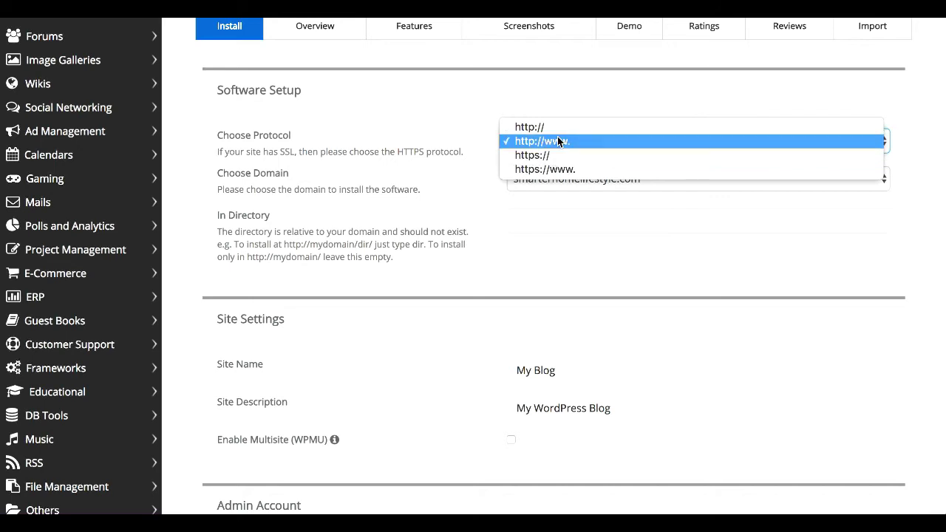
click(557, 140)
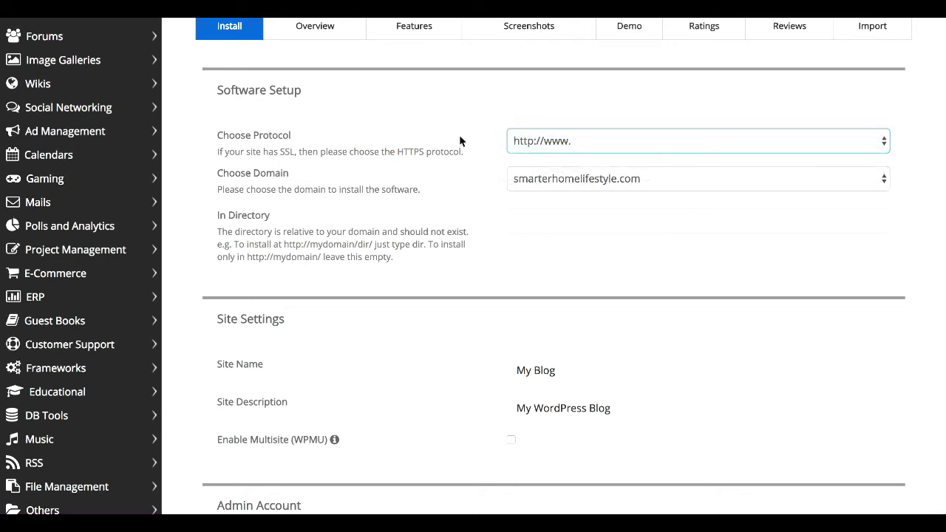
click(634, 179)
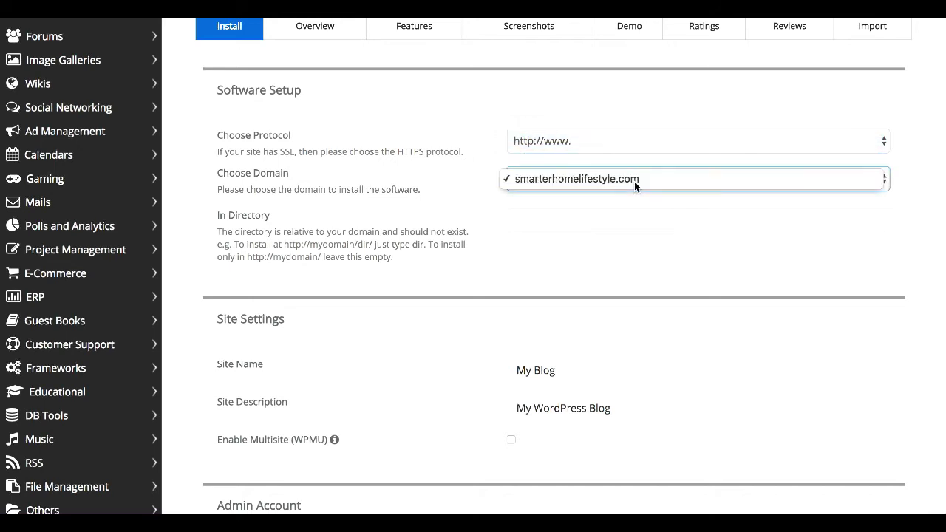
click(634, 181)
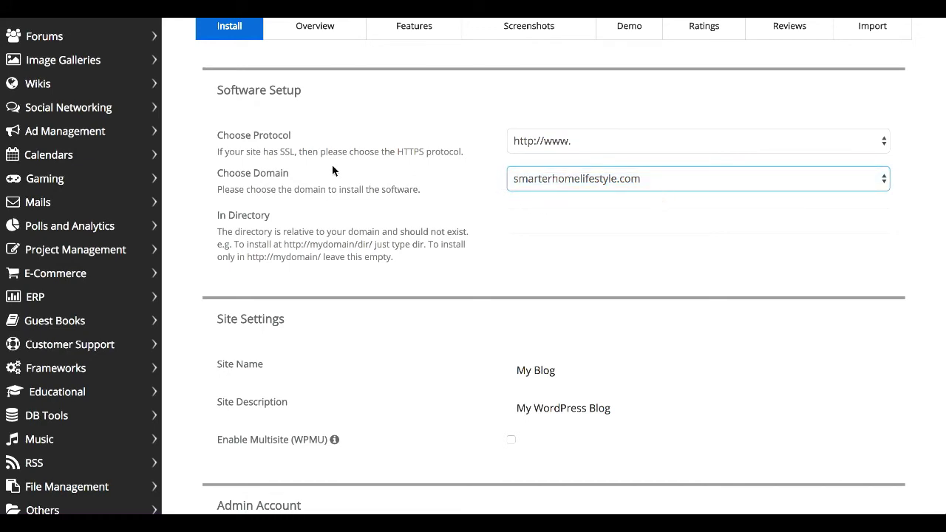
Replace the site name 'My Blog' with 'Smarter Home Lifestyle'
scroll(453, 142, down, 5)
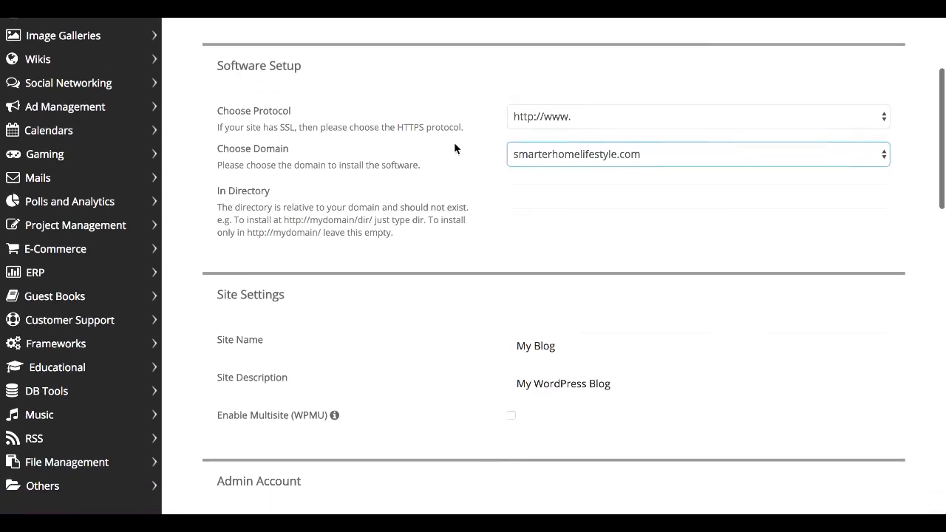
click(583, 141)
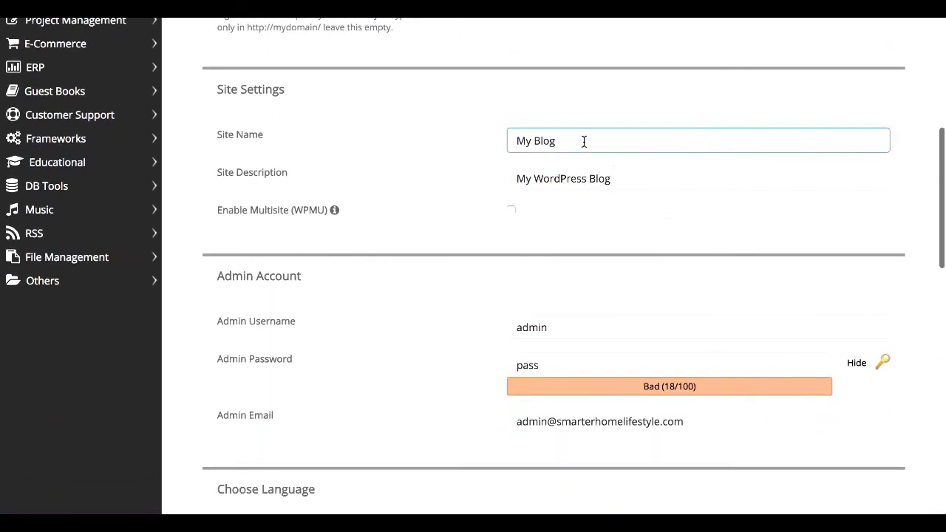
key(shift+Left)
key(shift+Left)
key(shift+Left)
key(shift+Left)
key(shift+Left)
key(shift+Left)
key(shift+Left)
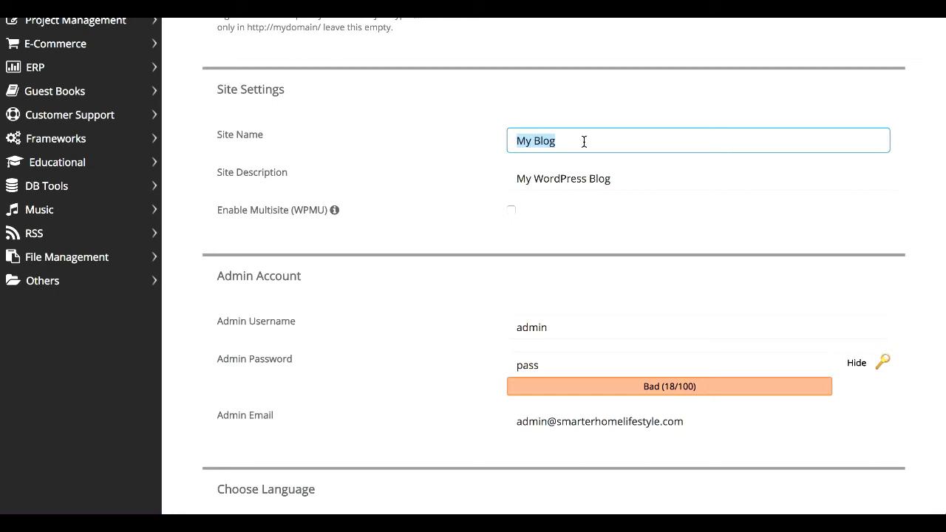
text(Sma)
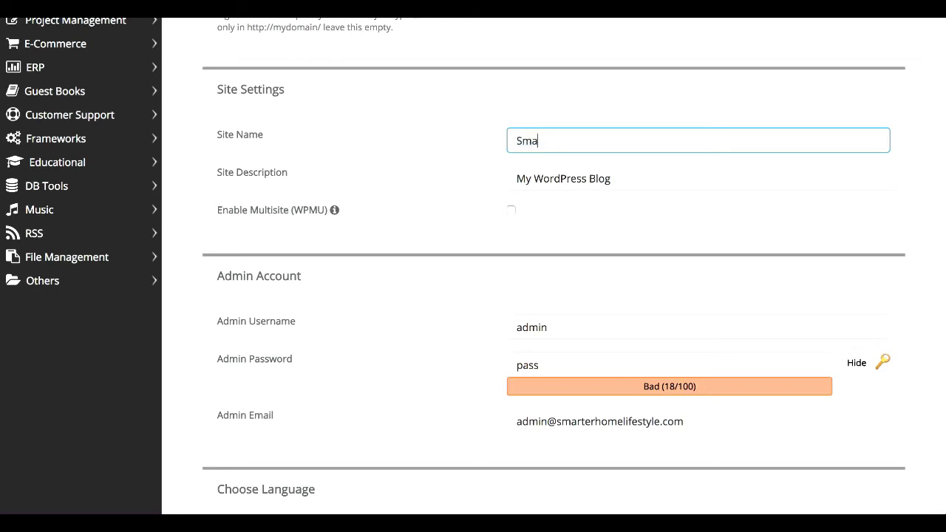
text(rter Home Lifestyle)
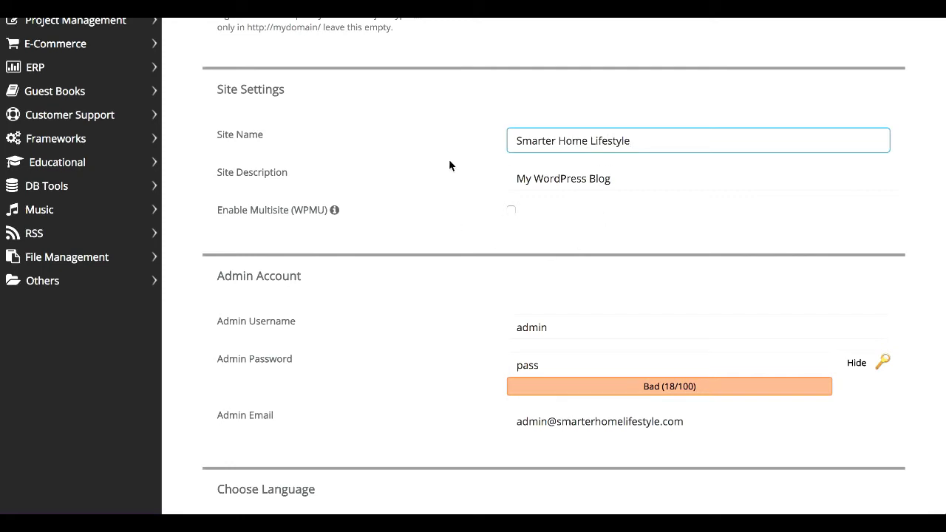
click(543, 179)
scroll(596, 228, down, 3)
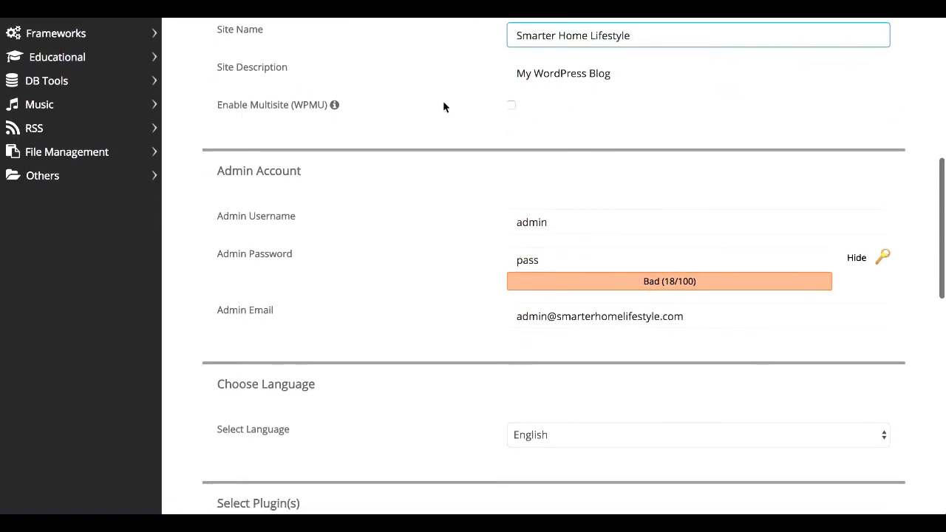
Set a custom admin username and generate a strong random admin password
scroll(433, 64, down, 3)
click(606, 125)
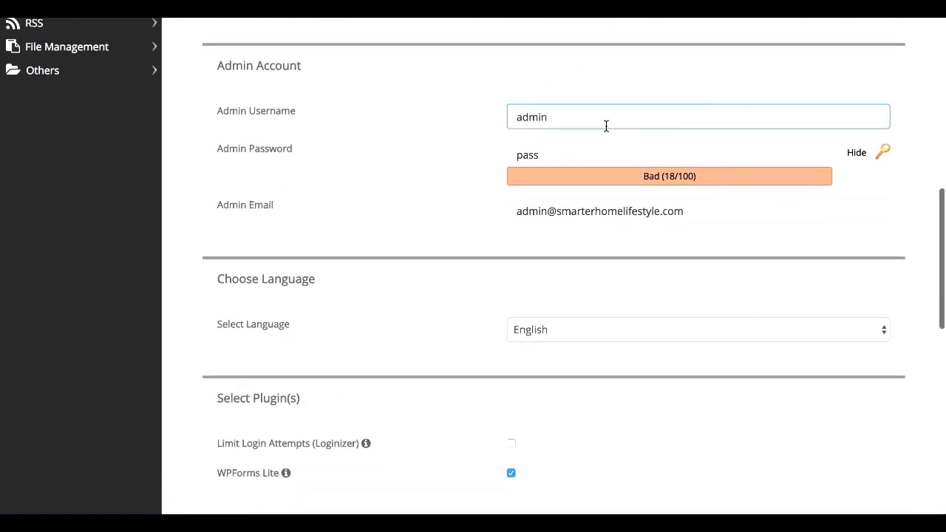
double_click(606, 125)
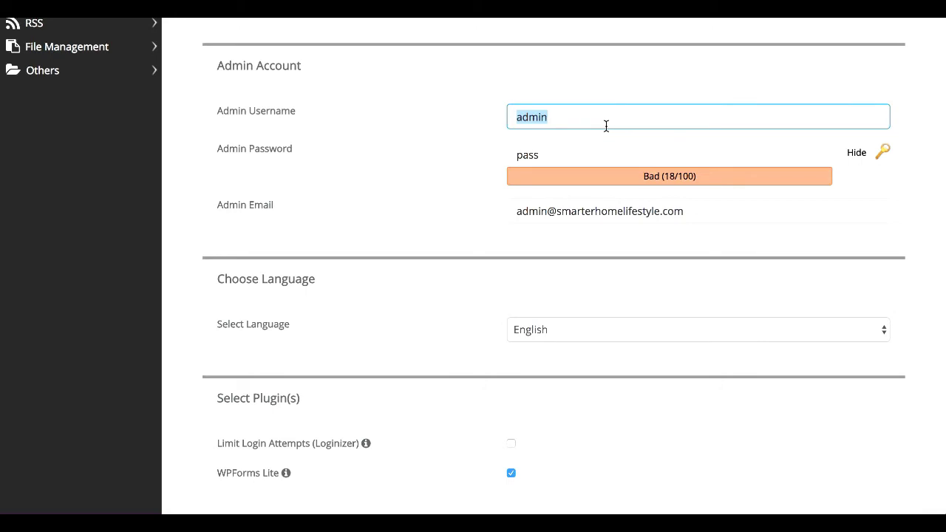
click(555, 119)
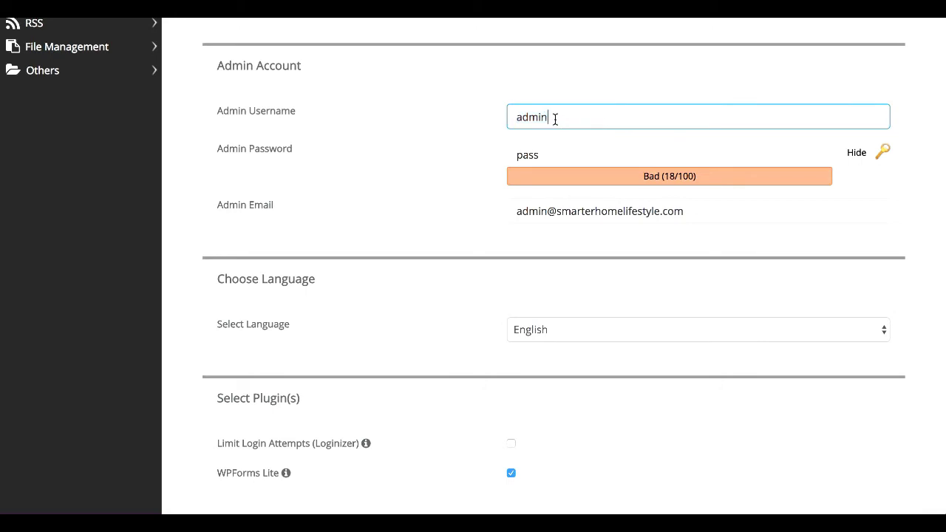
double_click(555, 119)
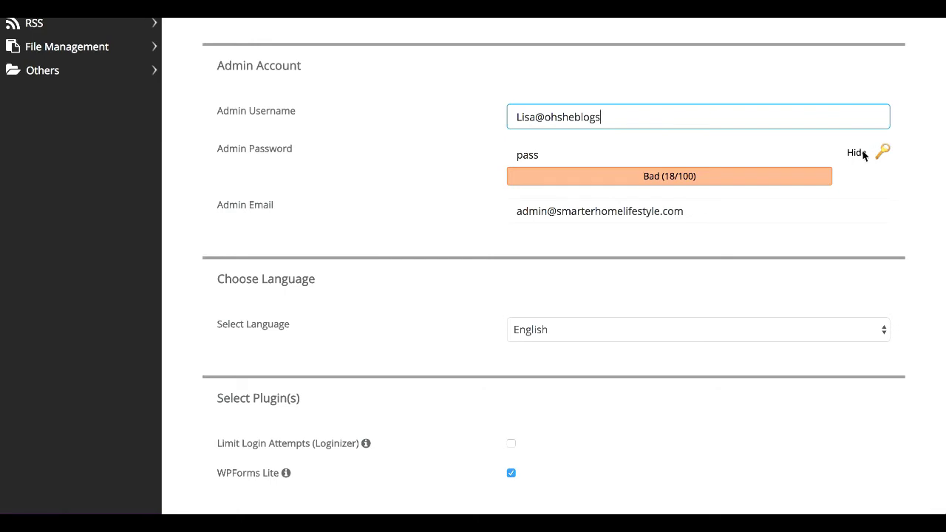
click(885, 154)
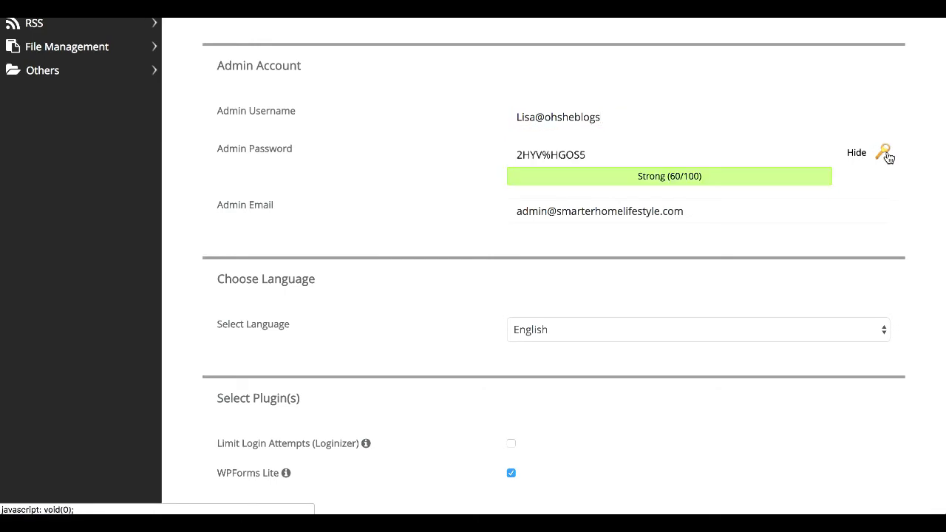
triple_click(614, 158)
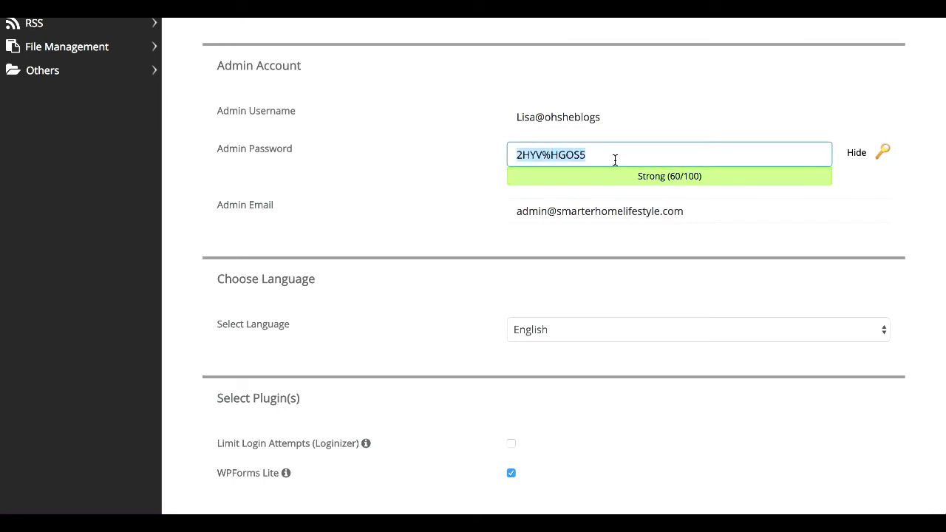
Fill the Admin Email field with the owner's saved e-mail address via autofill
triple_click(688, 210)
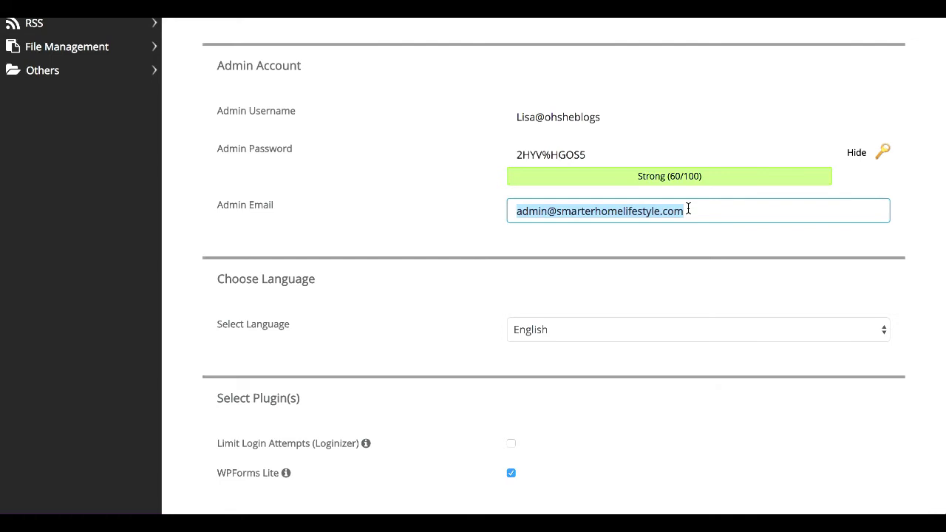
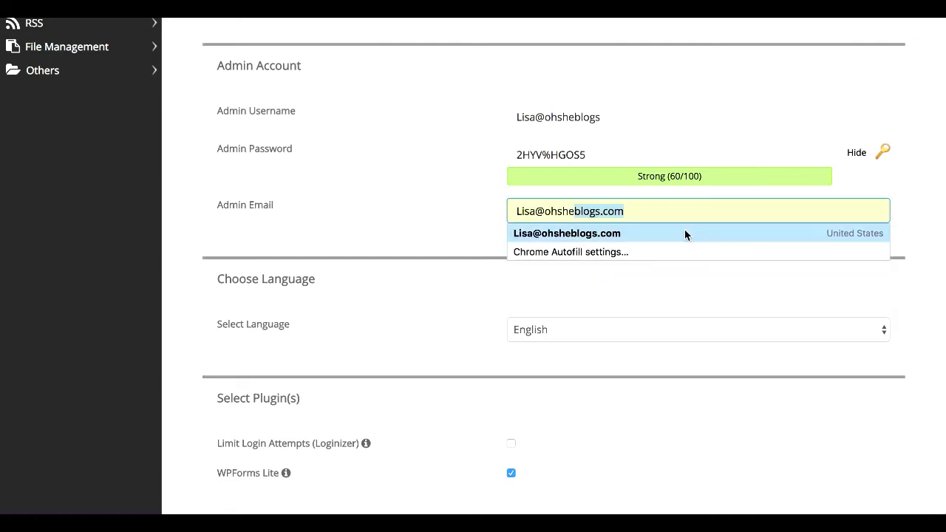
click(671, 232)
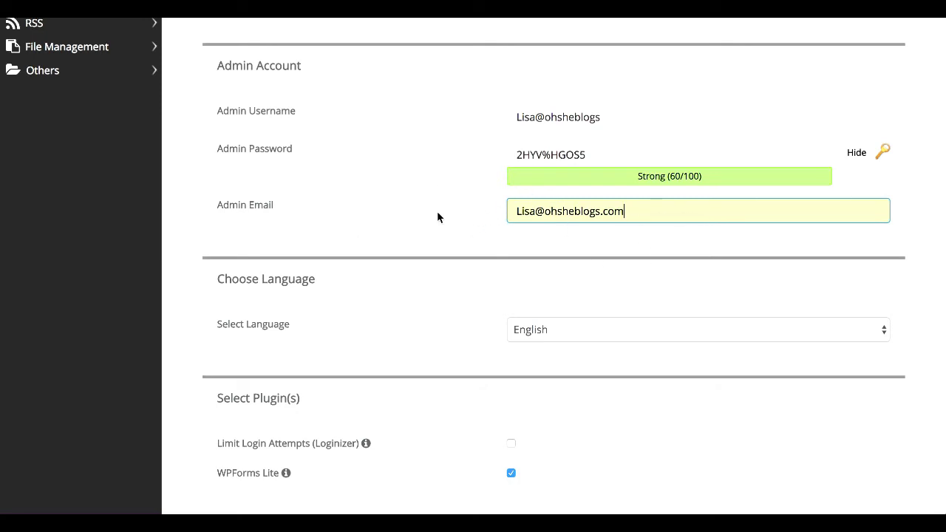
scroll(439, 214, down, 3)
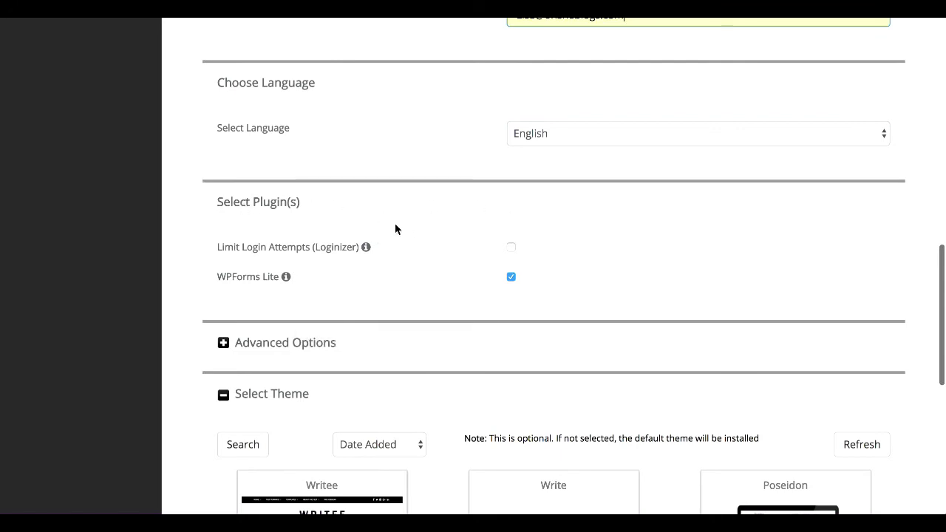
Tick Limit Login Attempts (Loginizer) so it installs alongside WPForms Lite
scroll(466, 212, down, 2)
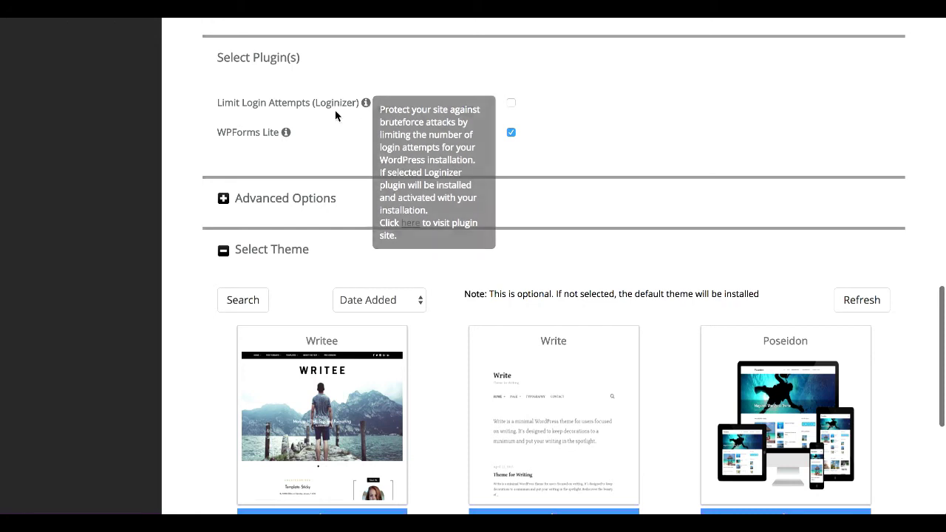
click(510, 104)
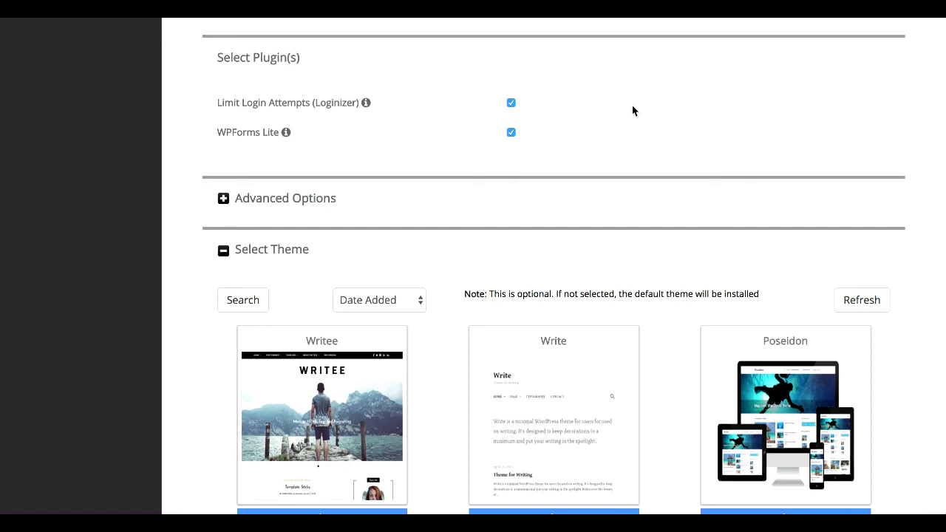
mouse_move(288, 134)
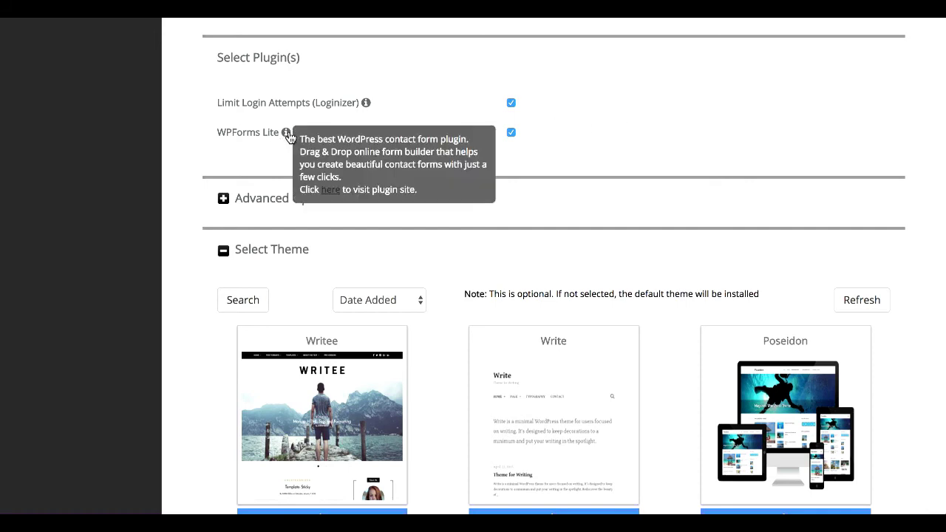
scroll(716, 165, down, 2)
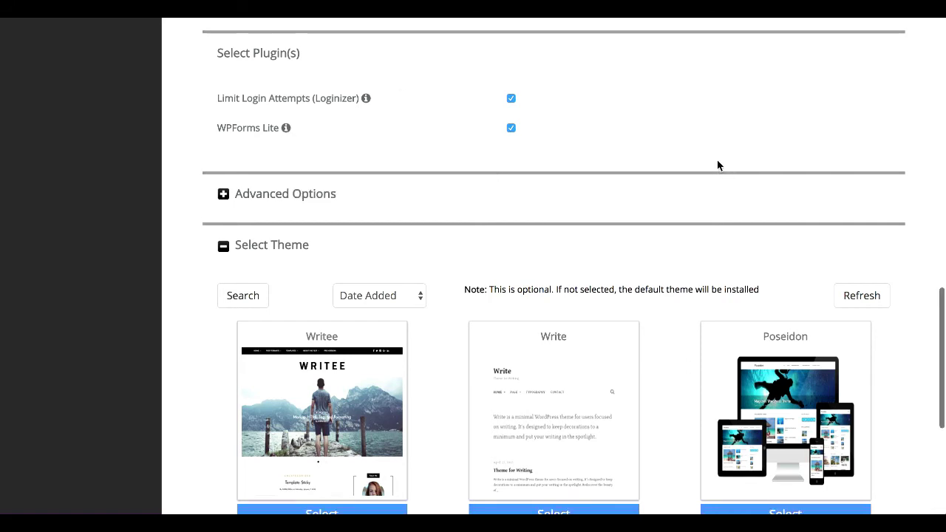
In Advanced Options, enable Auto Upgrade, Auto Upgrade WordPress Plugins and Auto Upgrade WordPress Themes
click(222, 150)
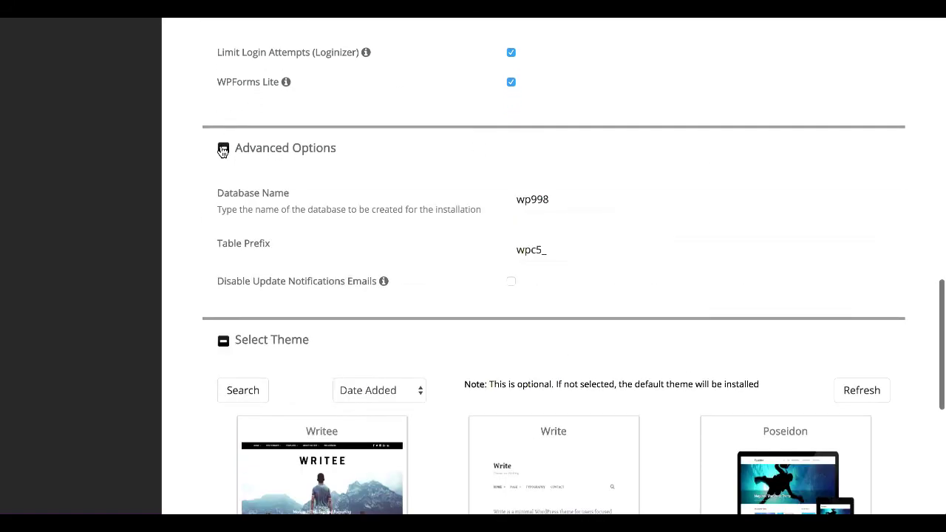
scroll(813, 121, down, 3)
scroll(812, 116, down, 2)
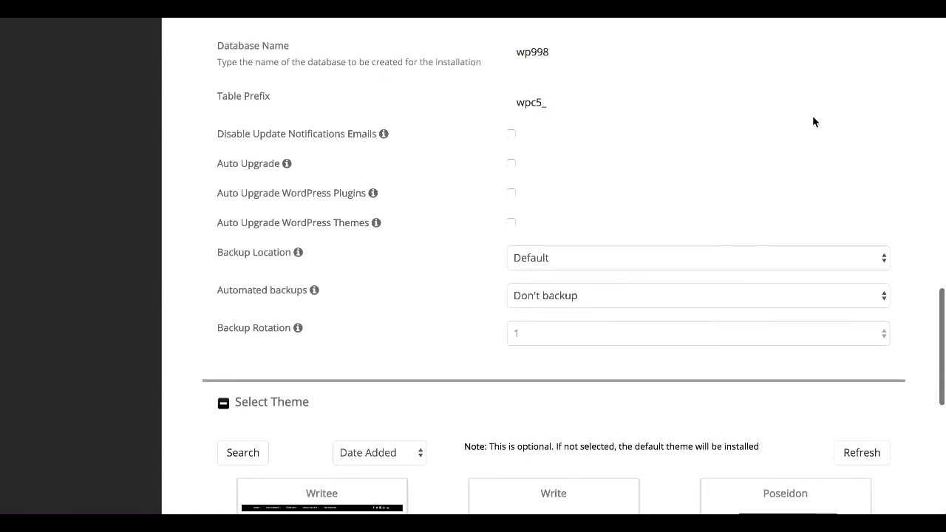
scroll(446, 138, up, 1)
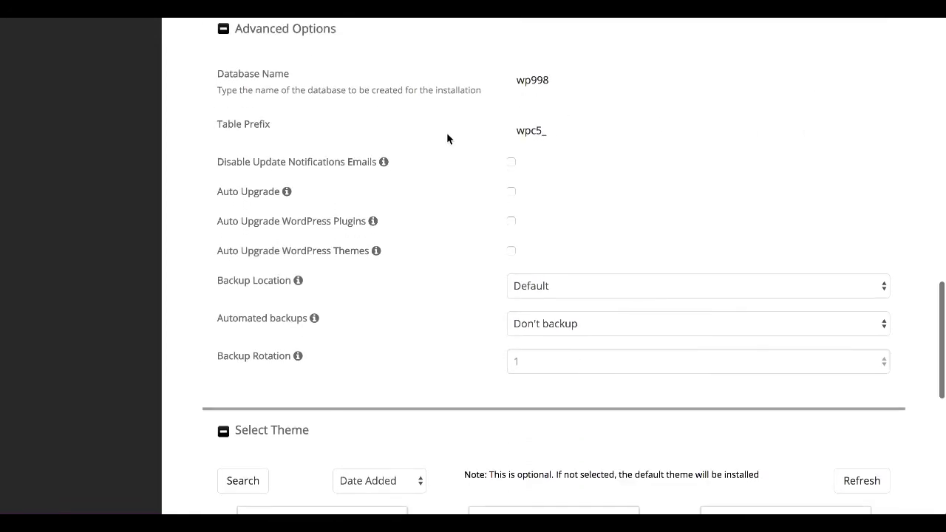
scroll(446, 139, down, 2)
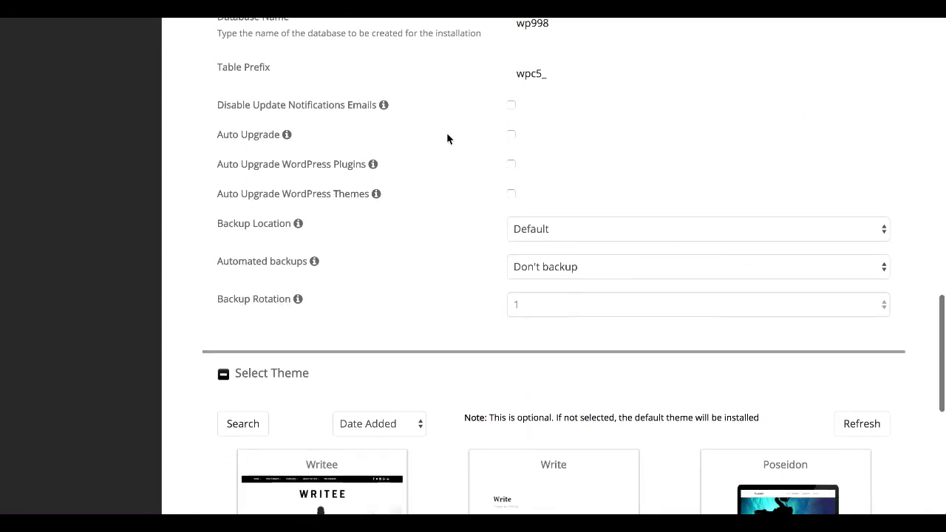
click(510, 127)
click(511, 158)
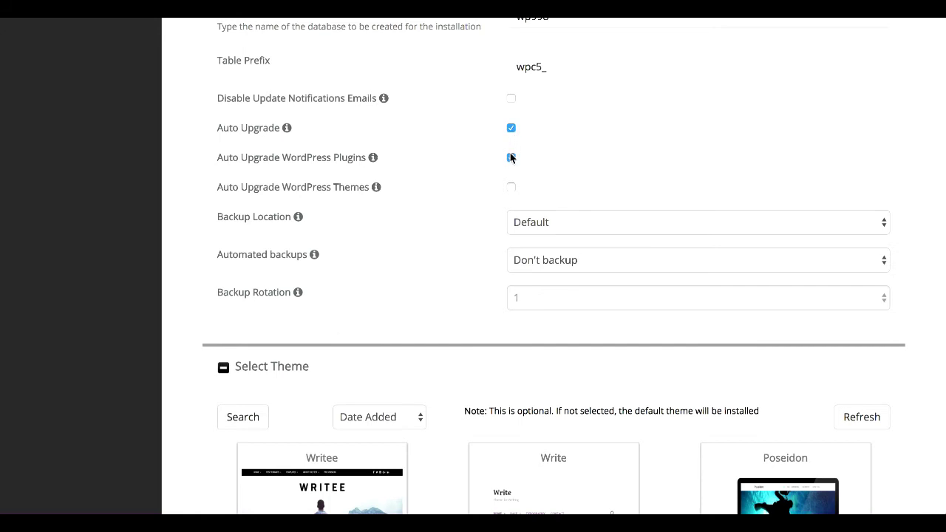
click(509, 188)
scroll(900, 150, down, 5)
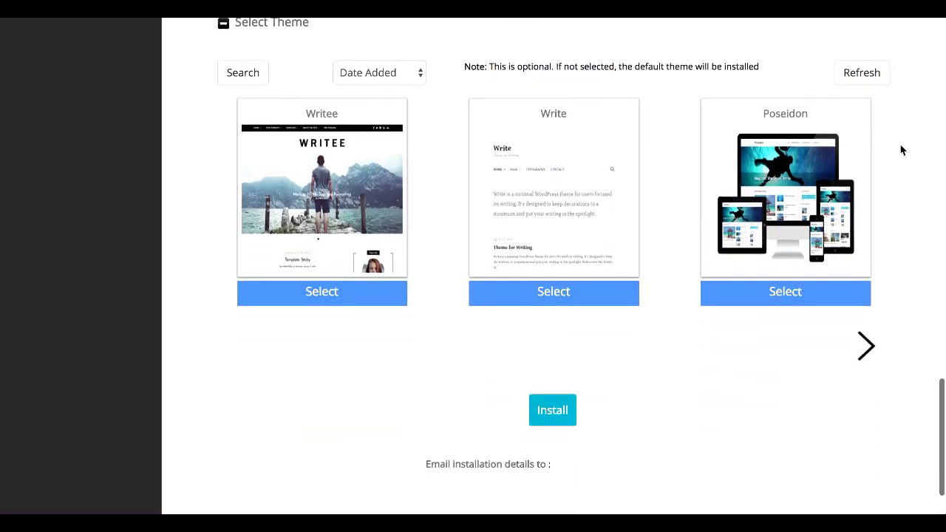
Page through the theme carousel and select the Gateway theme
scroll(900, 150, up, 1)
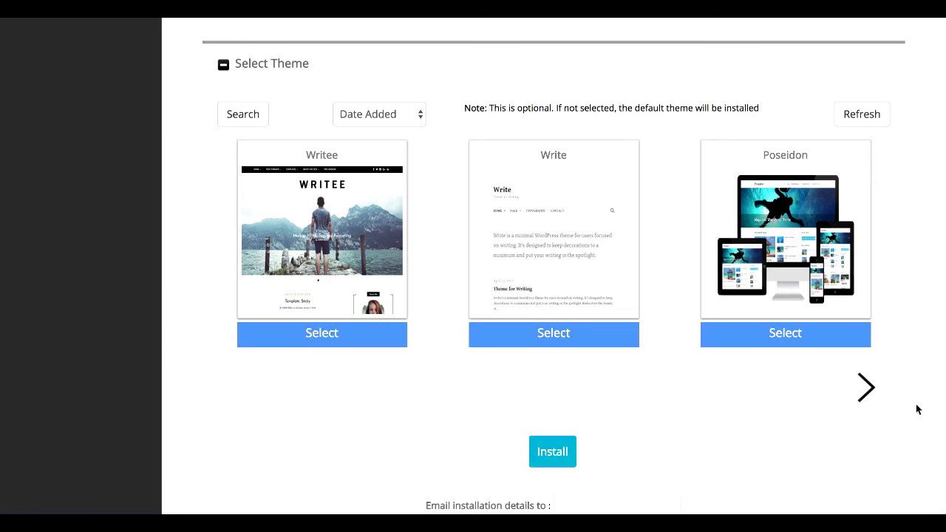
click(867, 390)
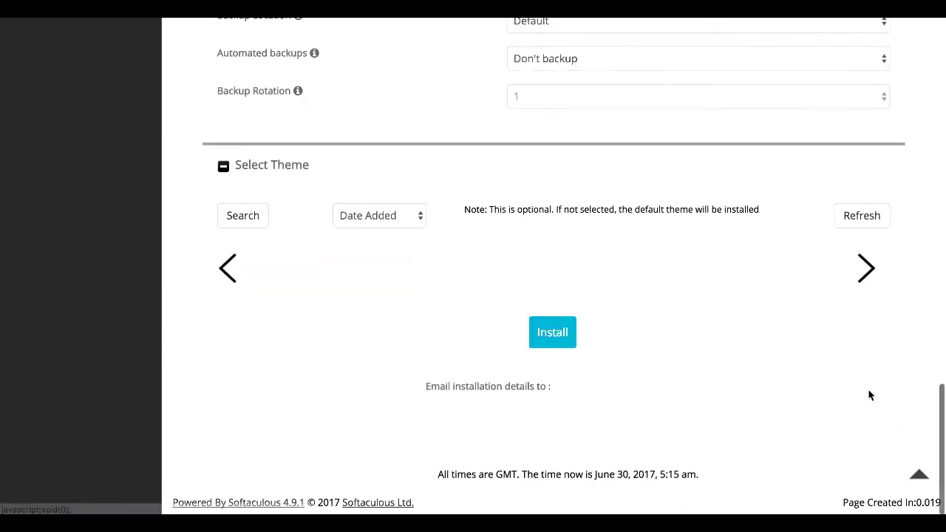
click(863, 391)
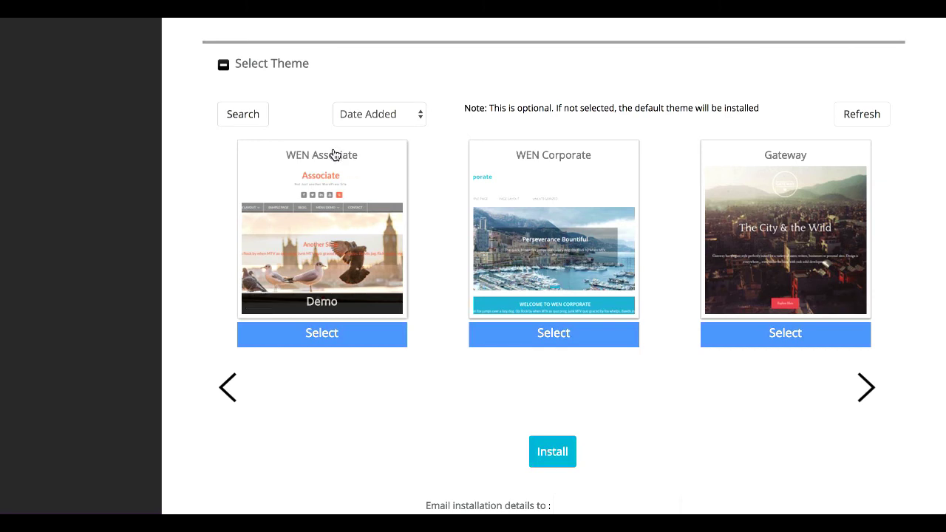
click(805, 151)
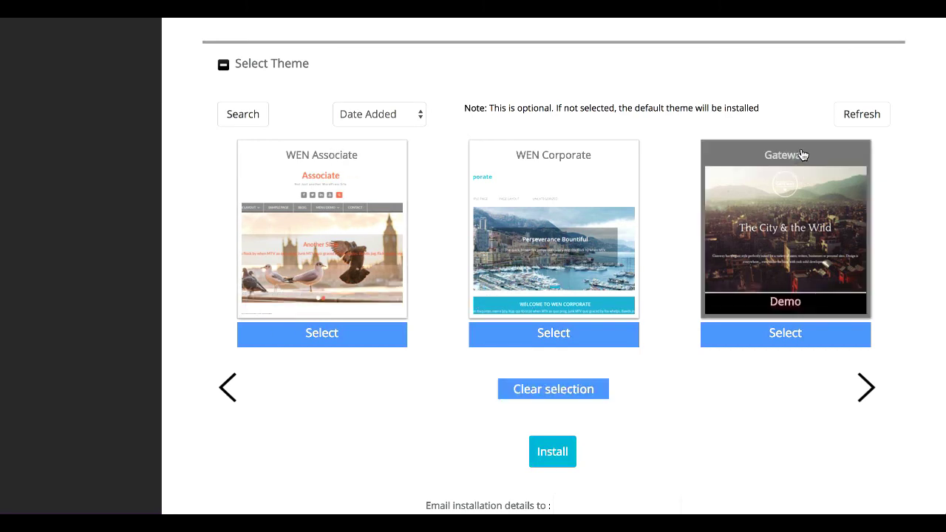
Start the WordPress installation with the configured settings
scroll(927, 220, down, 1)
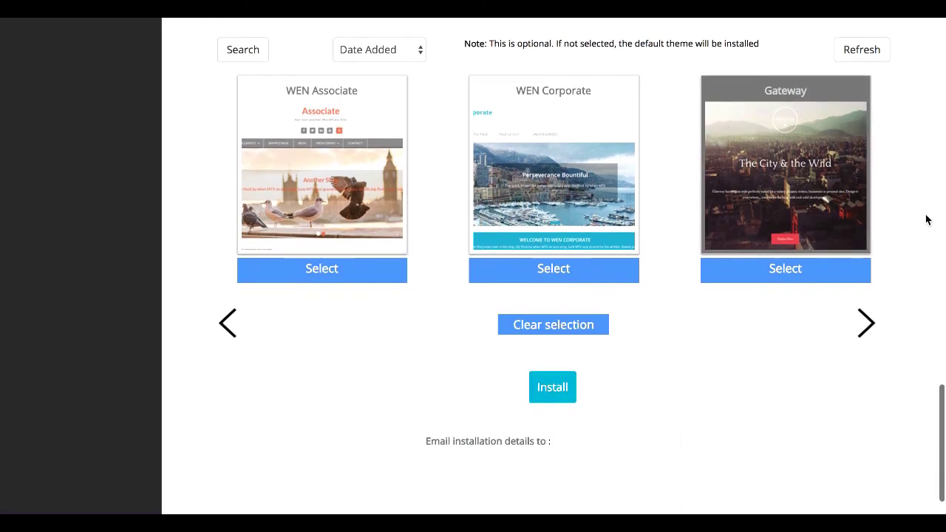
scroll(926, 219, up, 3)
scroll(926, 219, down, 2)
scroll(587, 350, down, 1)
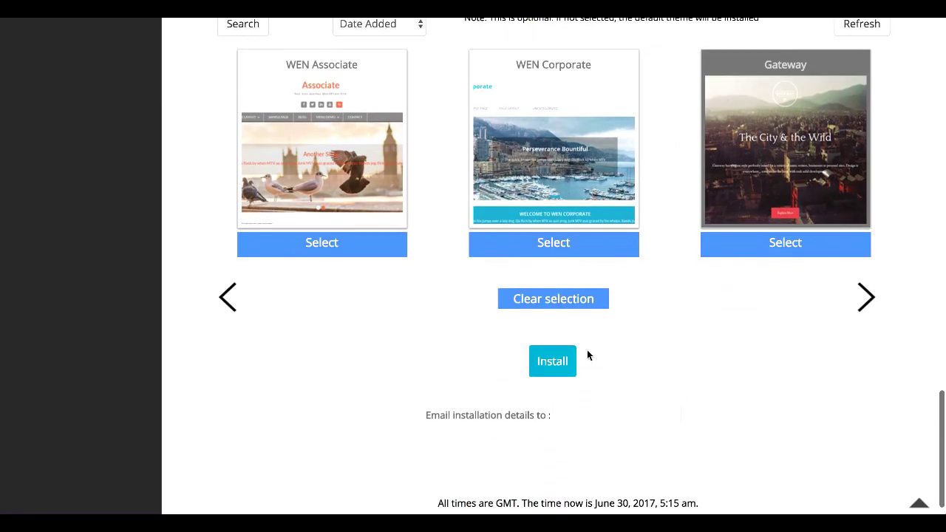
click(554, 363)
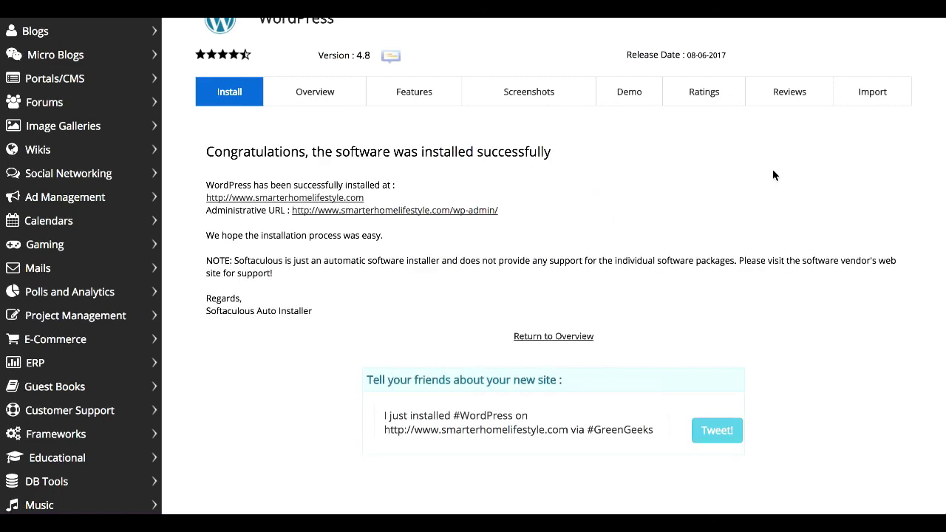
Wait for the installation to finish and scroll to the success message with the site URL
scroll(773, 173, down, 3)
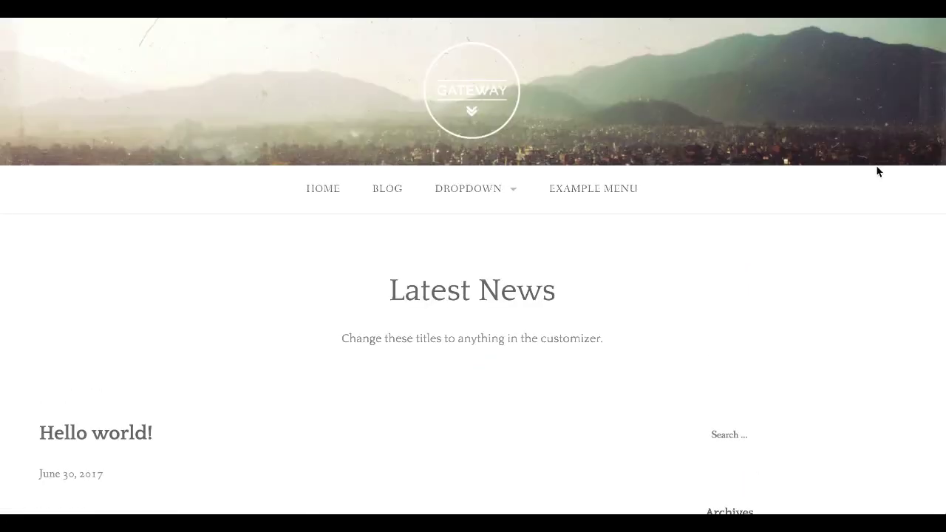
Scroll through the live Gateway site and the new WordPress Dashboard to review them
scroll(878, 172, down, 7)
scroll(878, 171, up, 3)
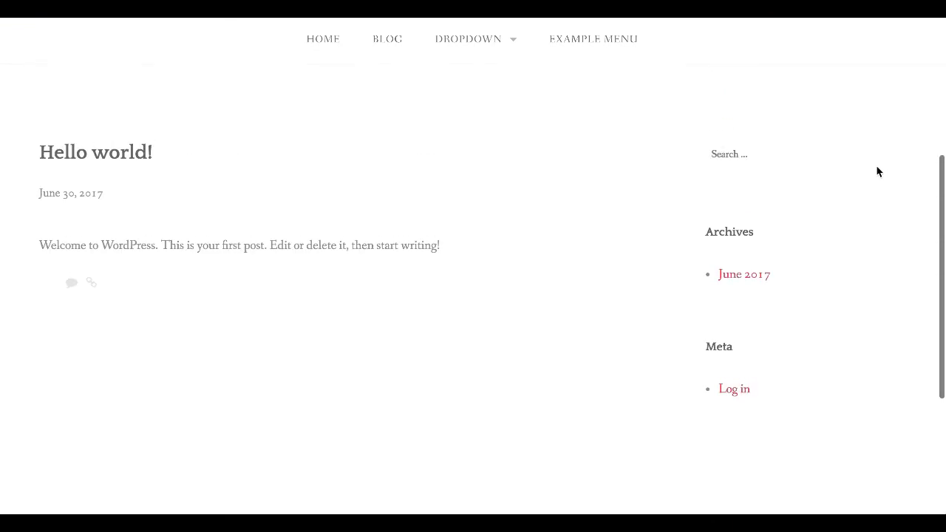
scroll(878, 172, up, 4)
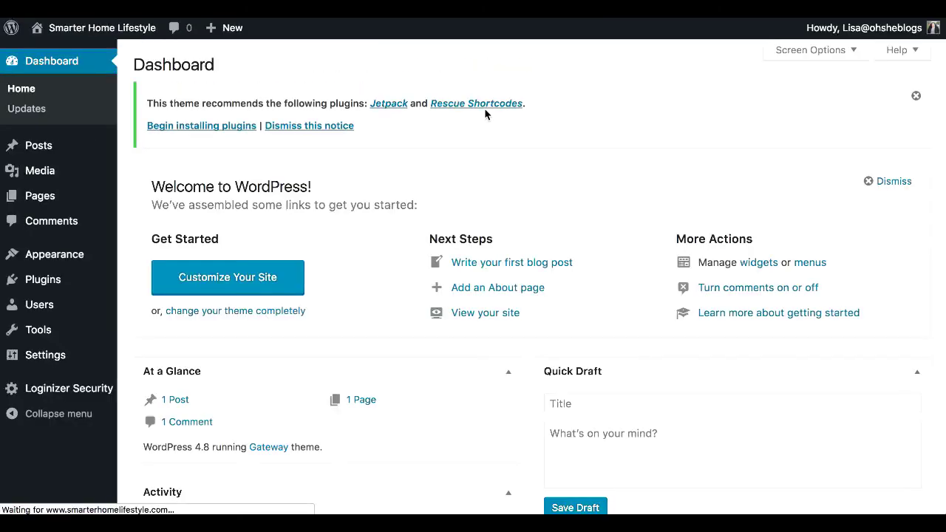
scroll(486, 113, down, 1)
scroll(485, 113, down, 10)
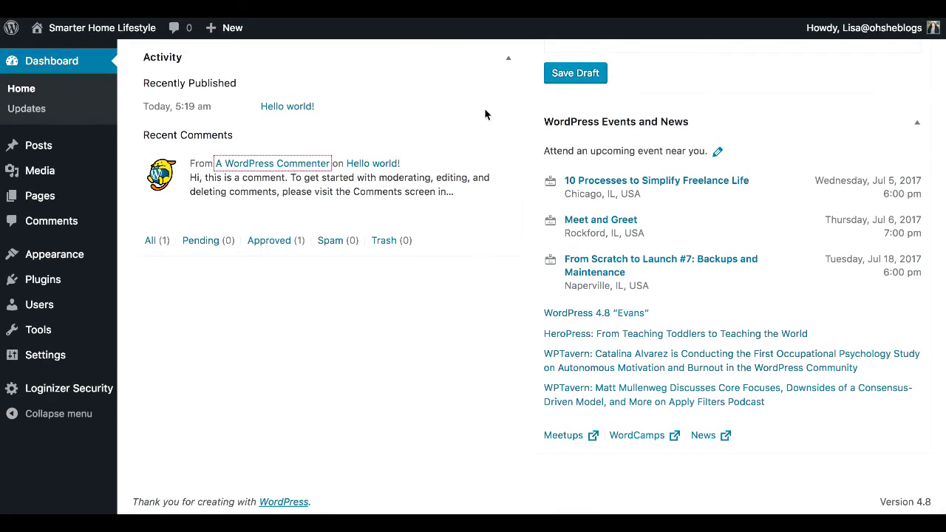
scroll(485, 113, up, 10)
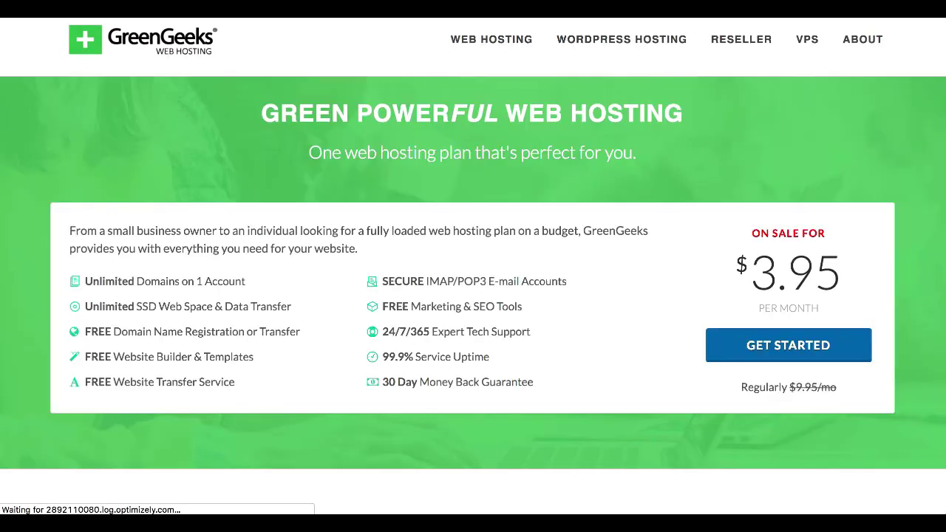
Scroll the GreenGeeks homepage's features and testimonials, then return to the $3.95/month offer
scroll(473, 295, down, 1)
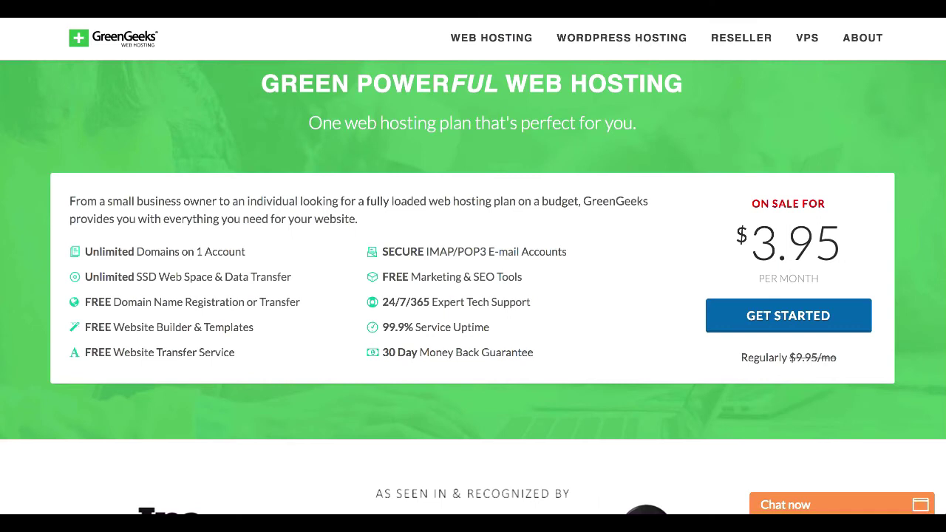
scroll(498, 355, up, 2)
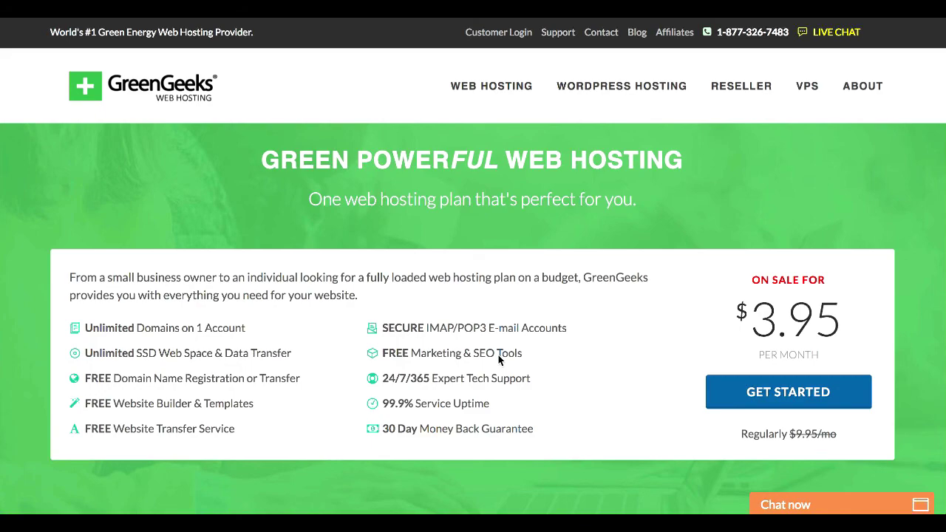
scroll(498, 355, down, 15)
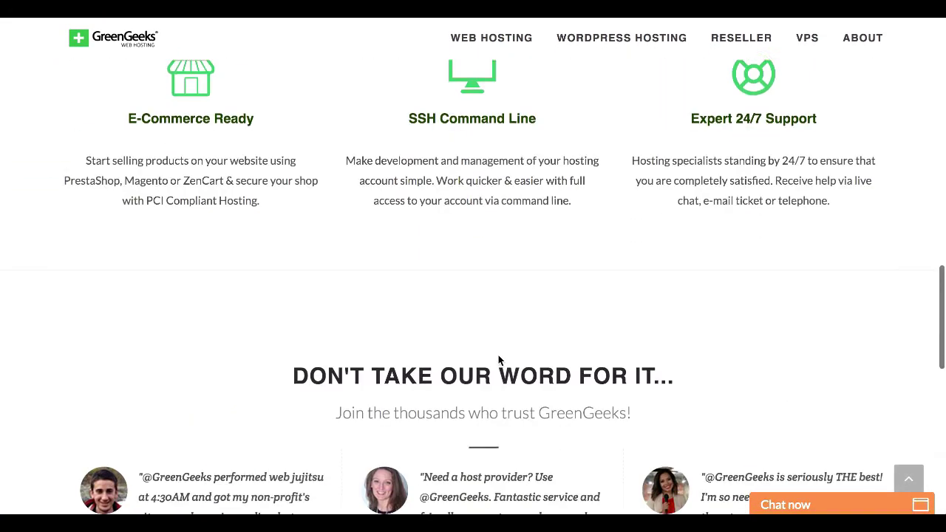
scroll(499, 359, down, 10)
scroll(499, 359, up, 15)
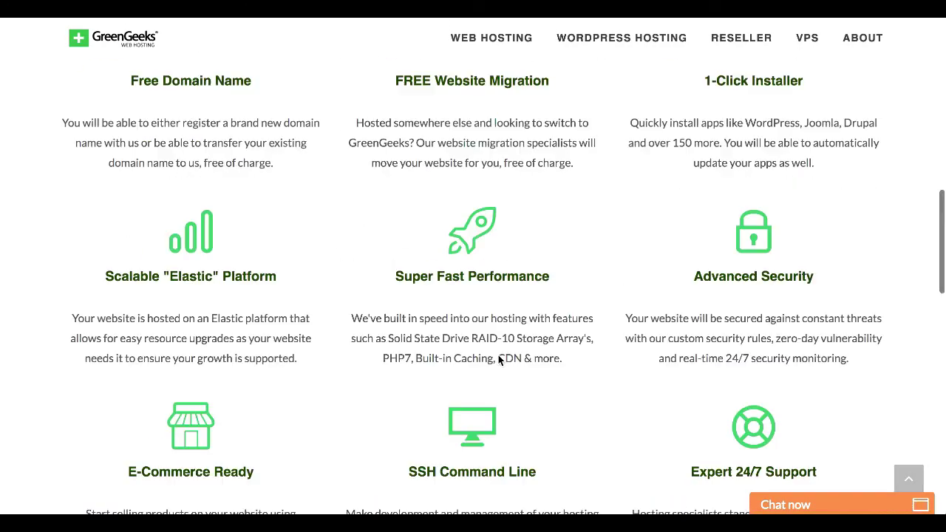
scroll(499, 358, up, 10)
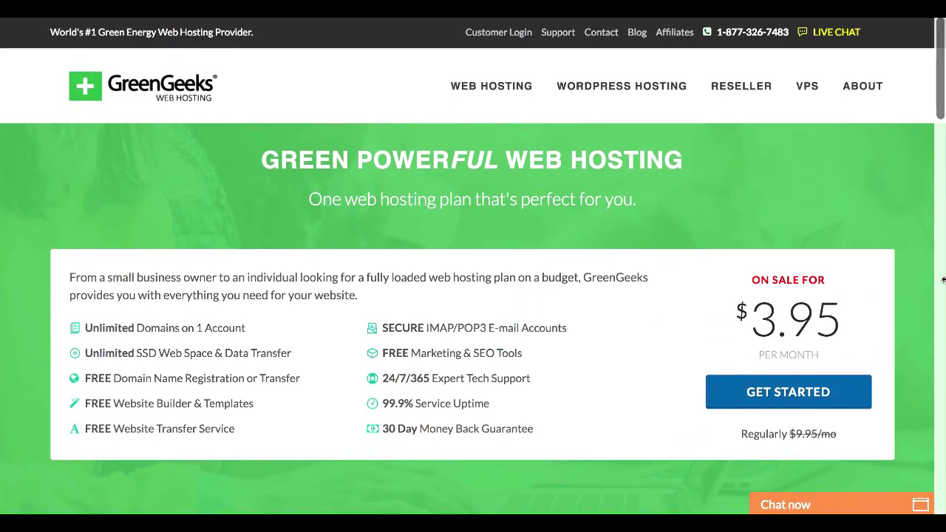